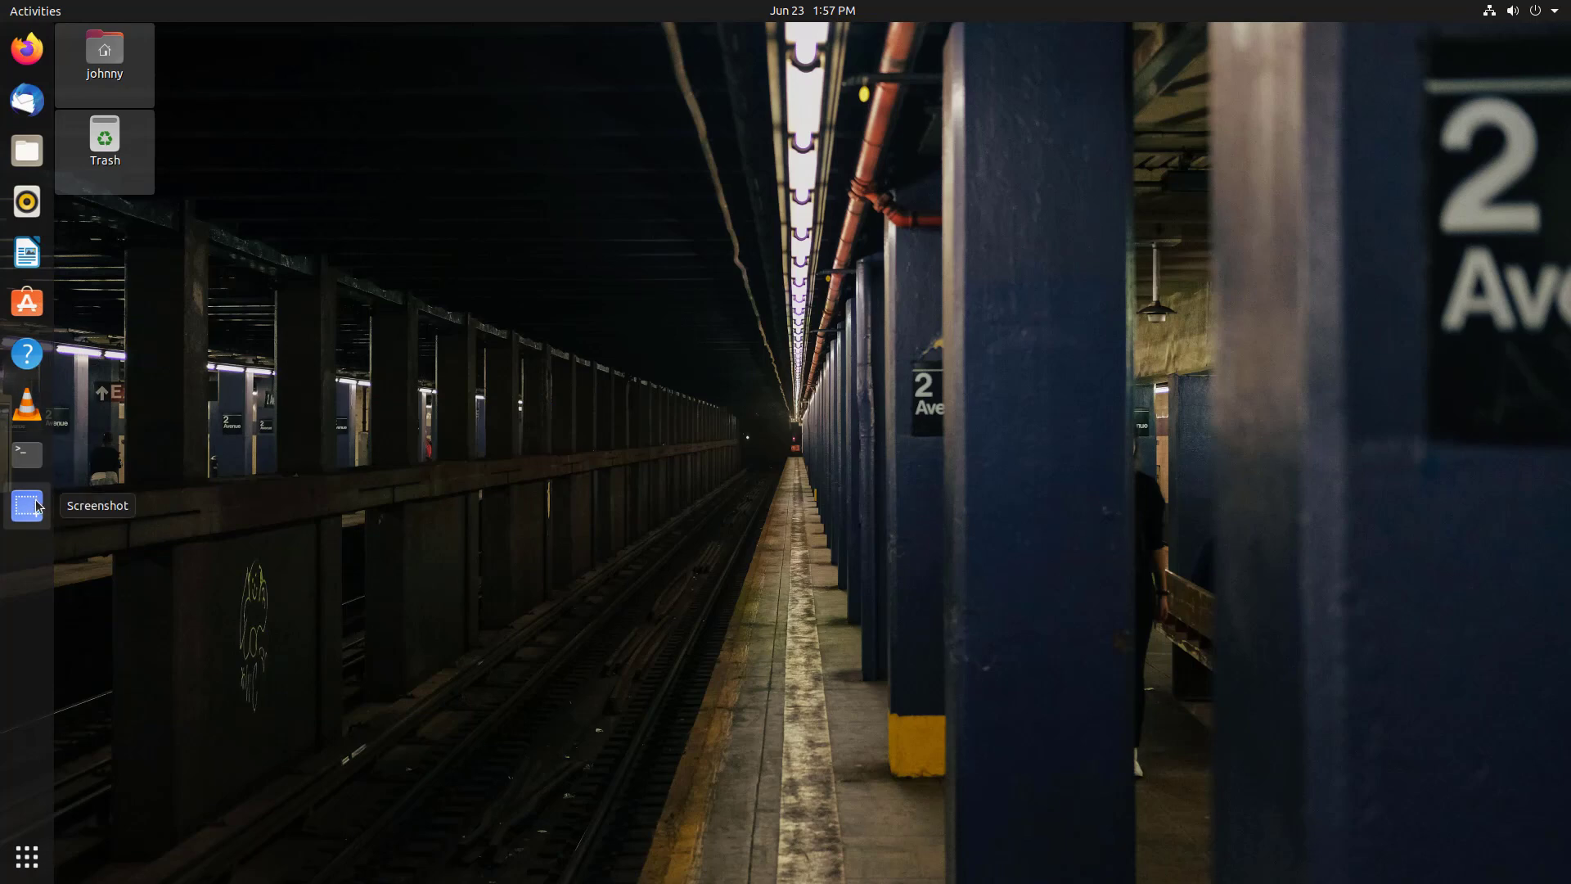
# Remove the Screenshot app from the dock favourites via its right-click menu
pyautogui.rightClick(37, 506)
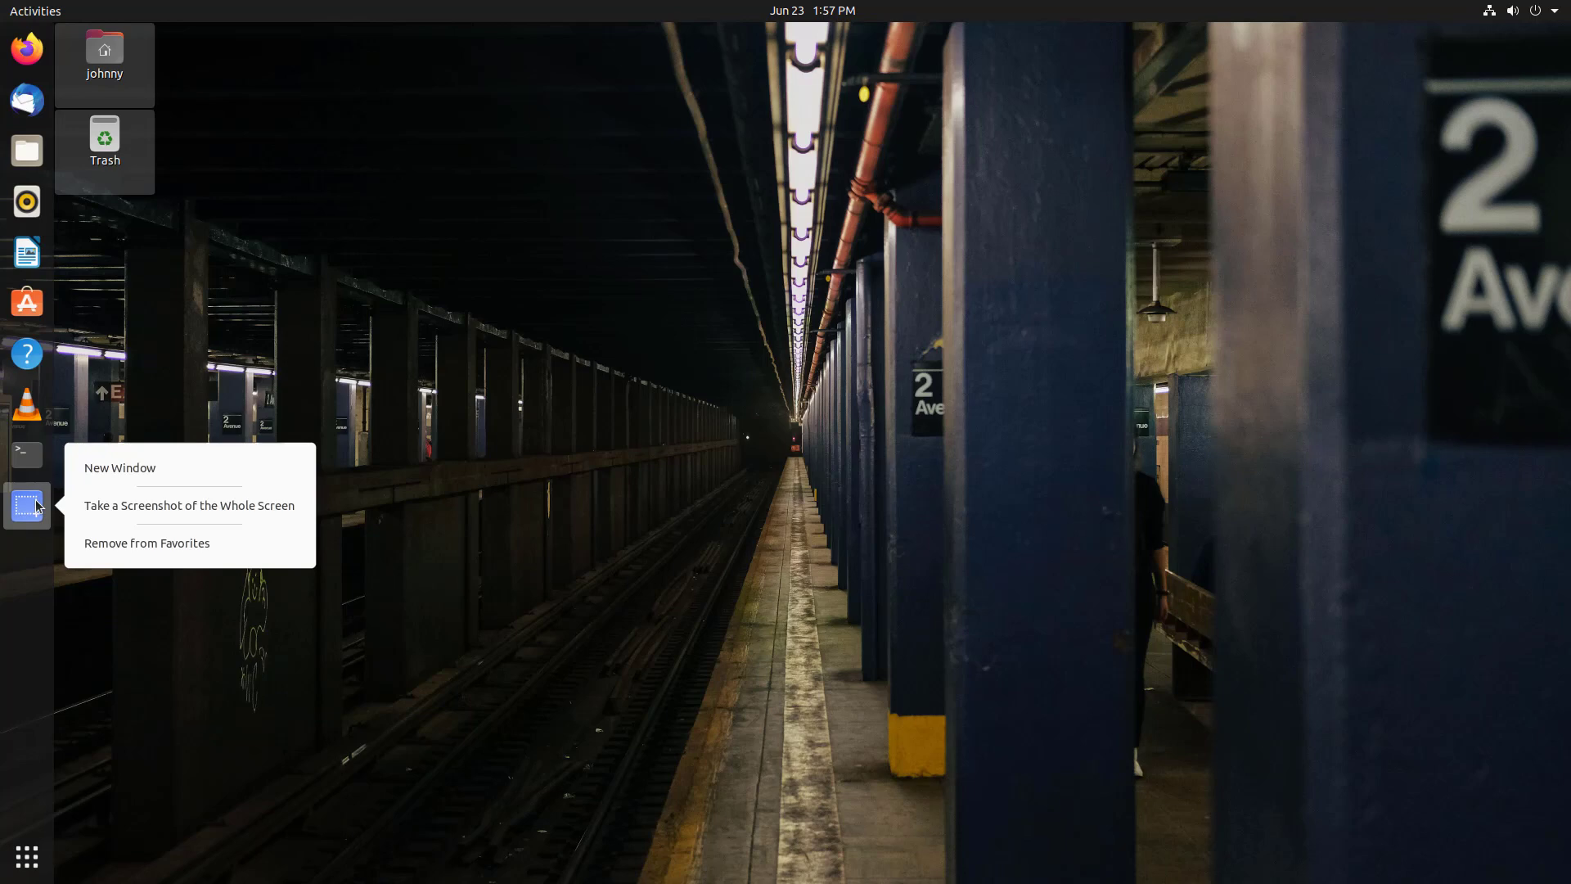
pyautogui.click(107, 545)
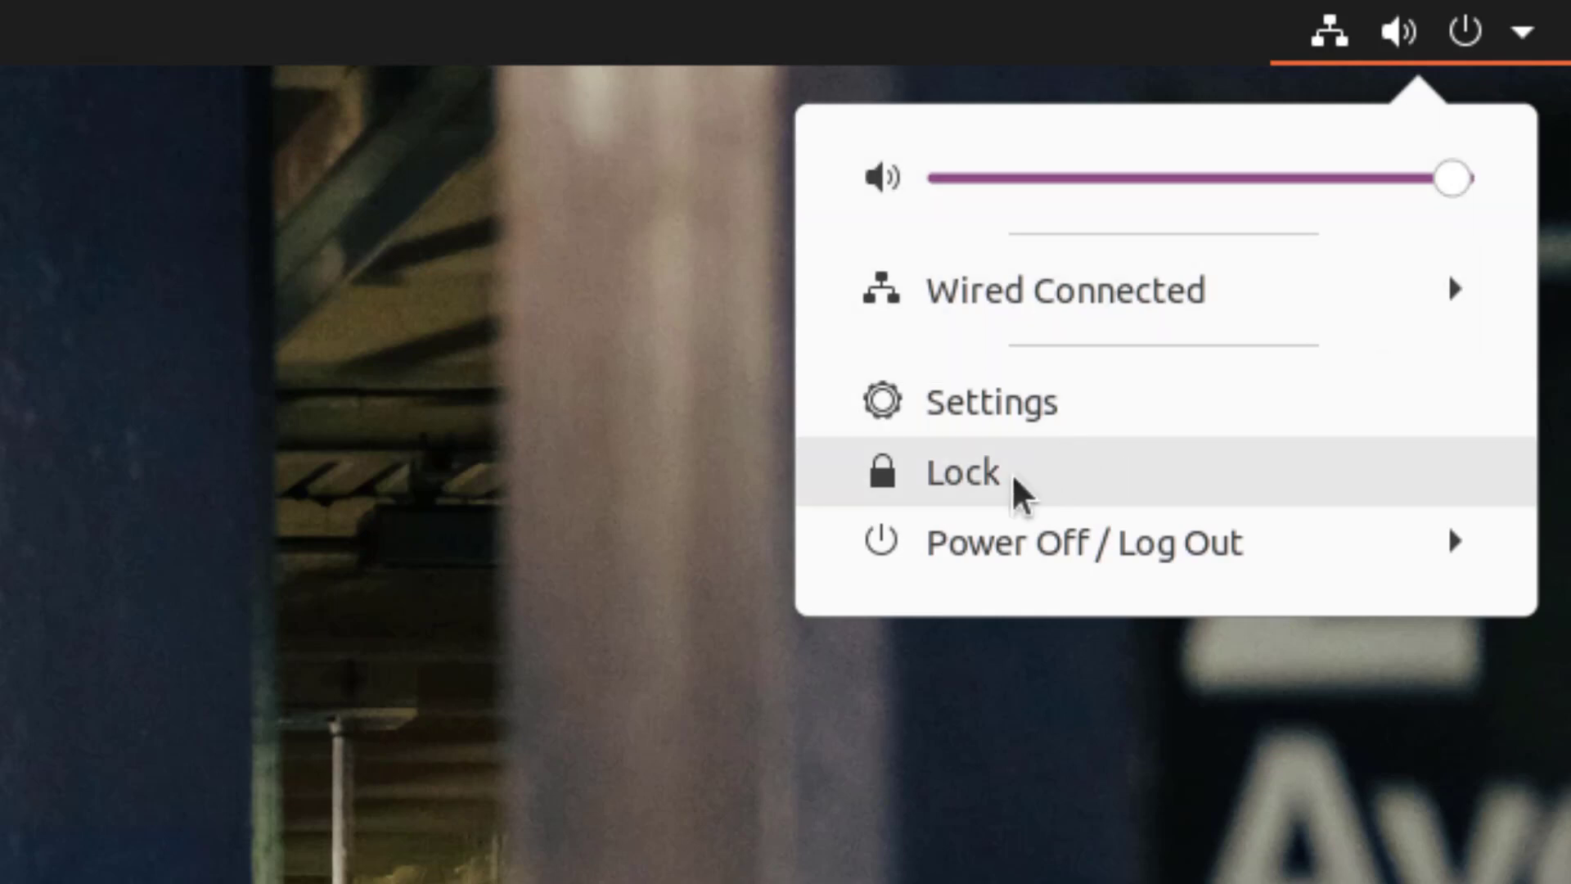
# Expand the Power Off / Log Out choices in the system menu, then dismiss the menu
pyautogui.click(1049, 571)
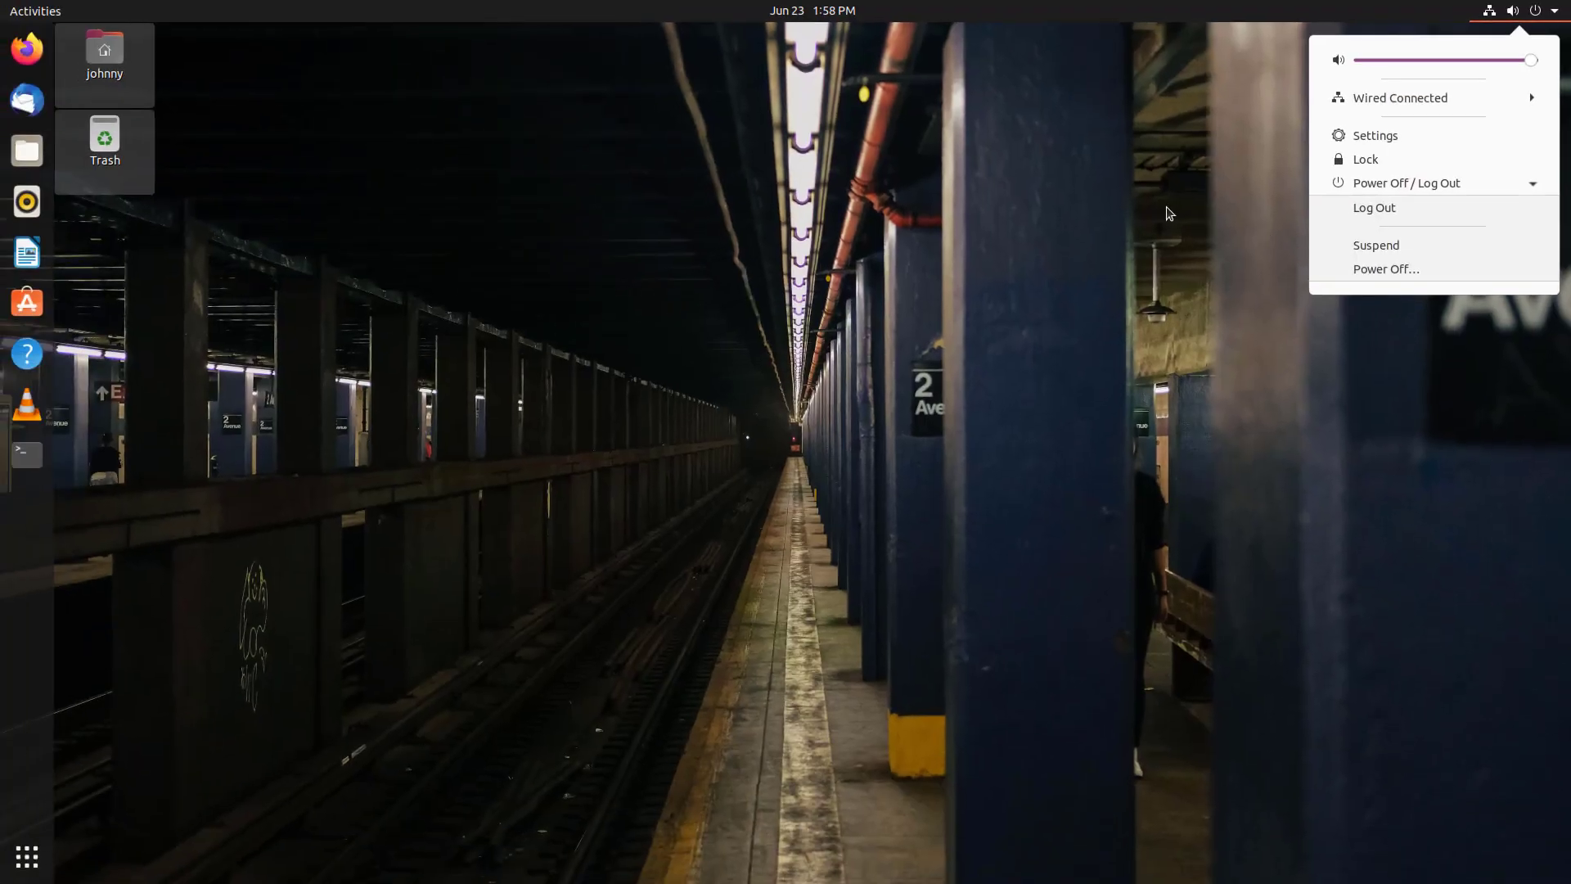
pyautogui.click(1165, 214)
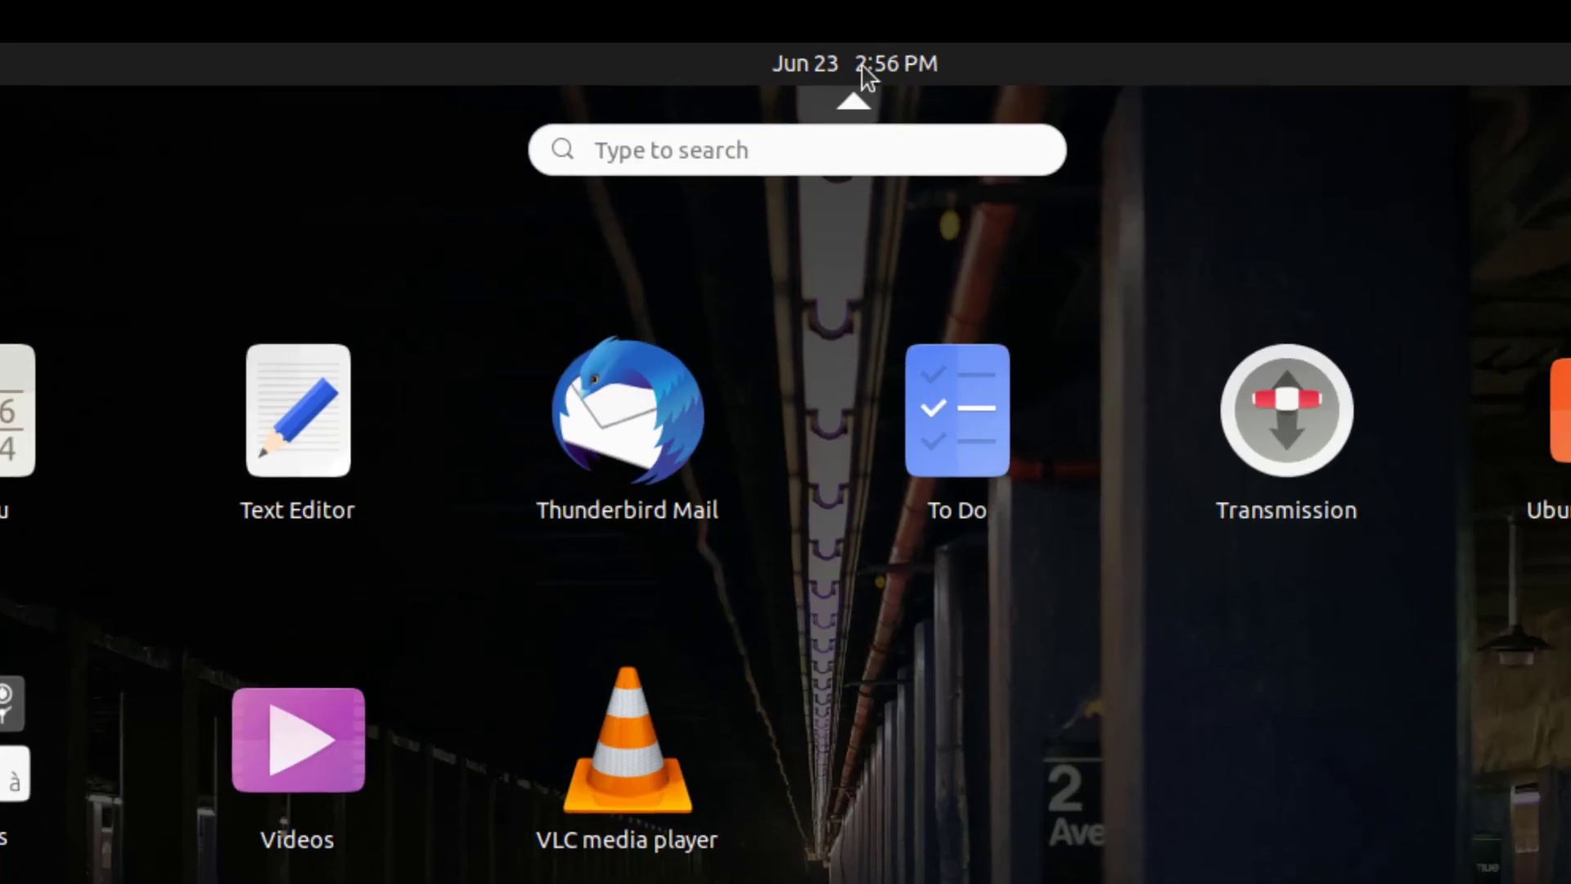
# Show the calendar from the clock, move ahead to July 2020 and back to June
pyautogui.click(866, 71)
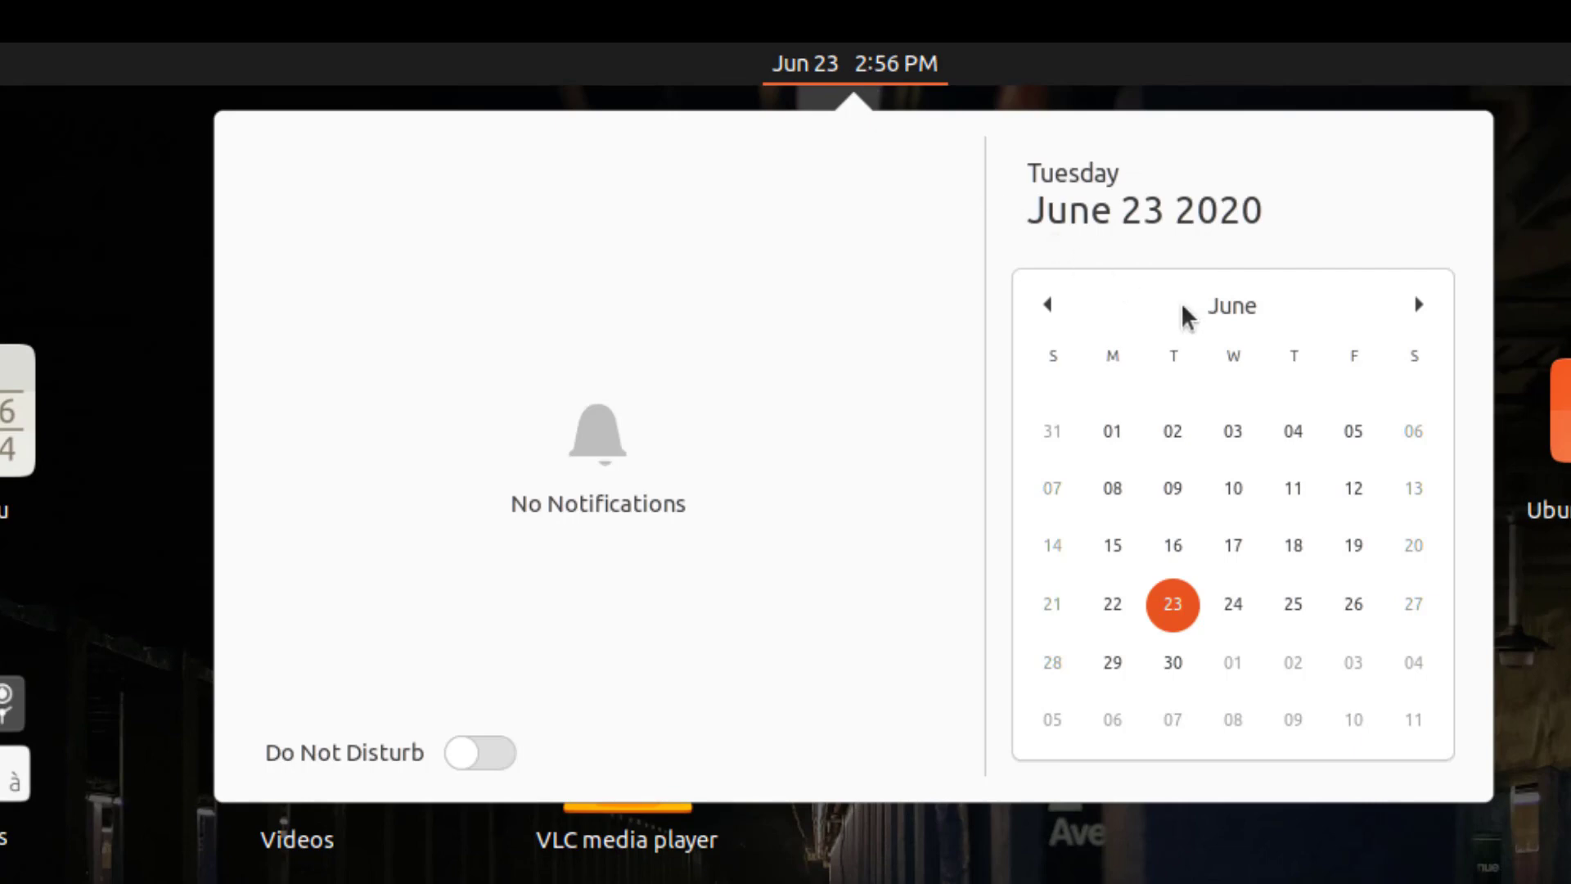
pyautogui.click(1420, 305)
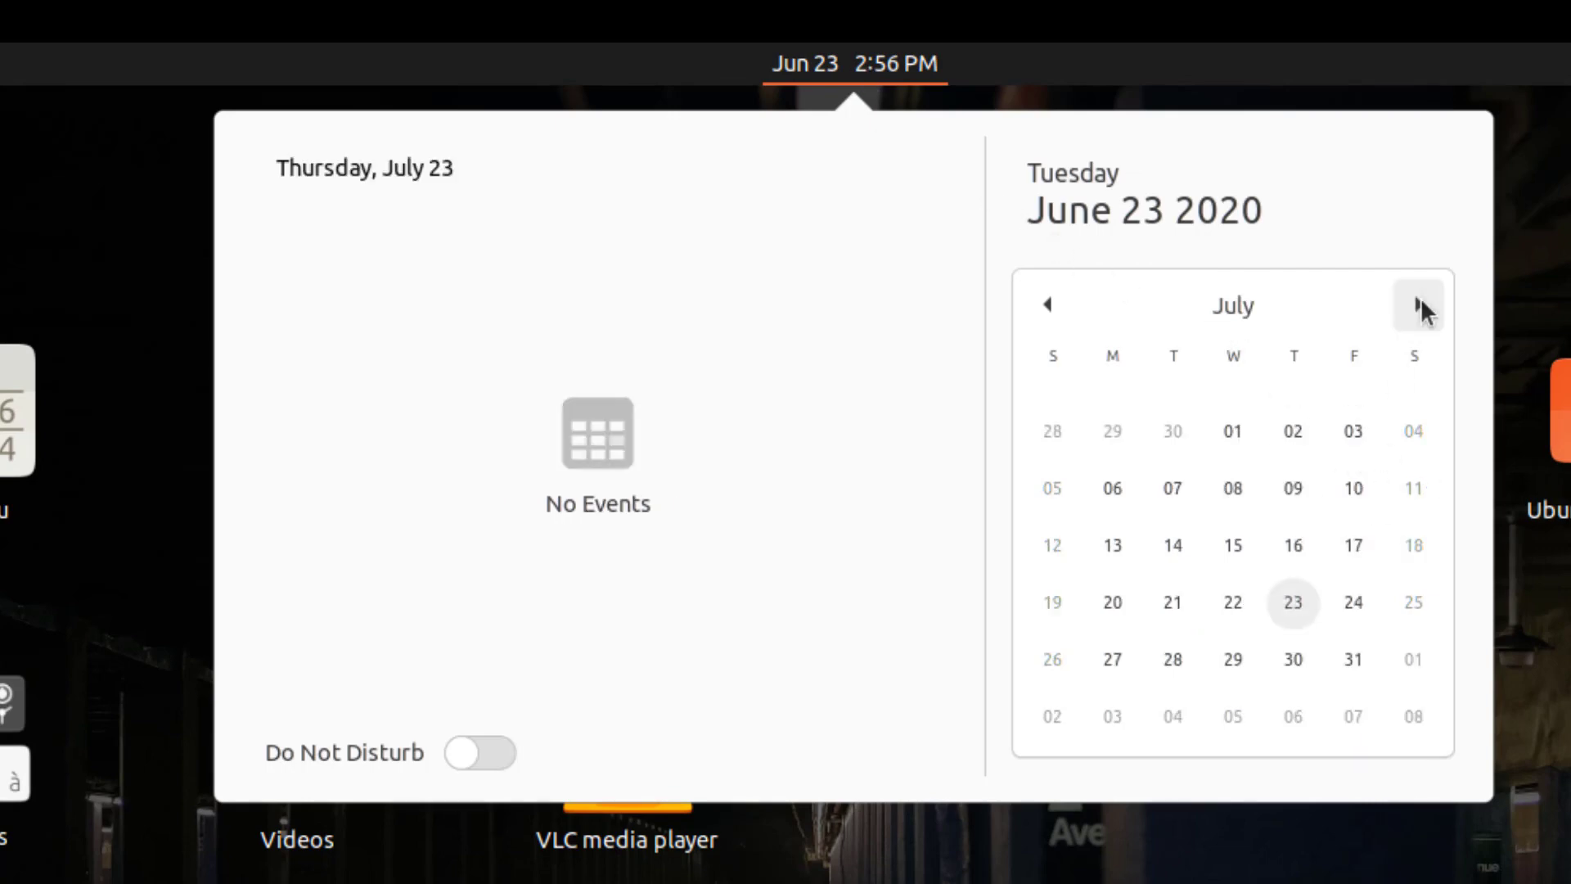
pyautogui.click(1044, 305)
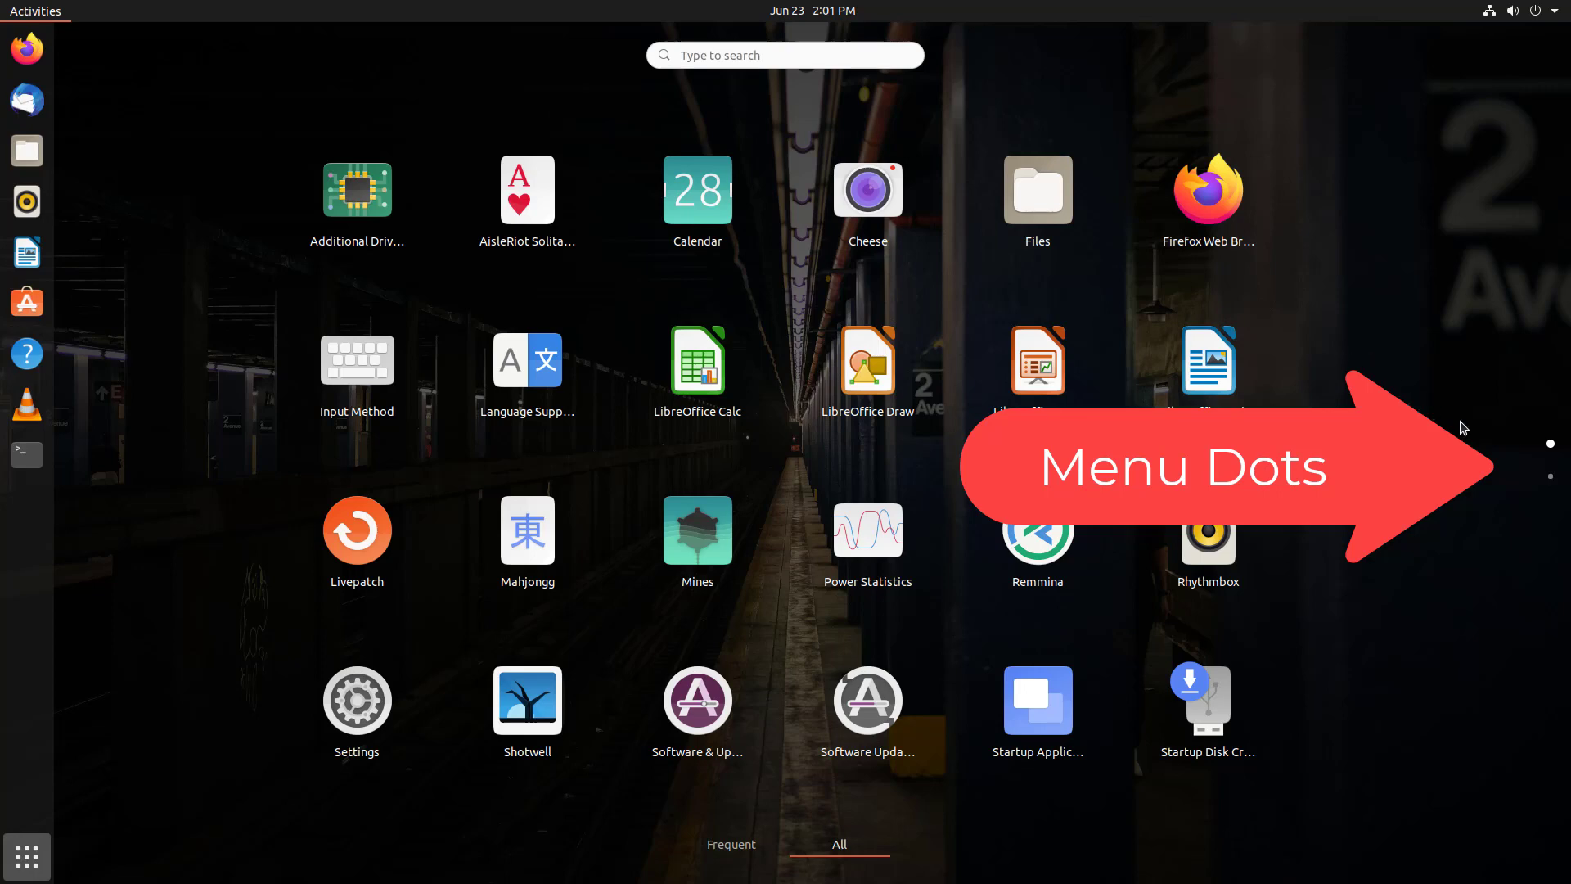
# Go to the second page of applications and open the Utilities folder
pyautogui.click(1550, 479)
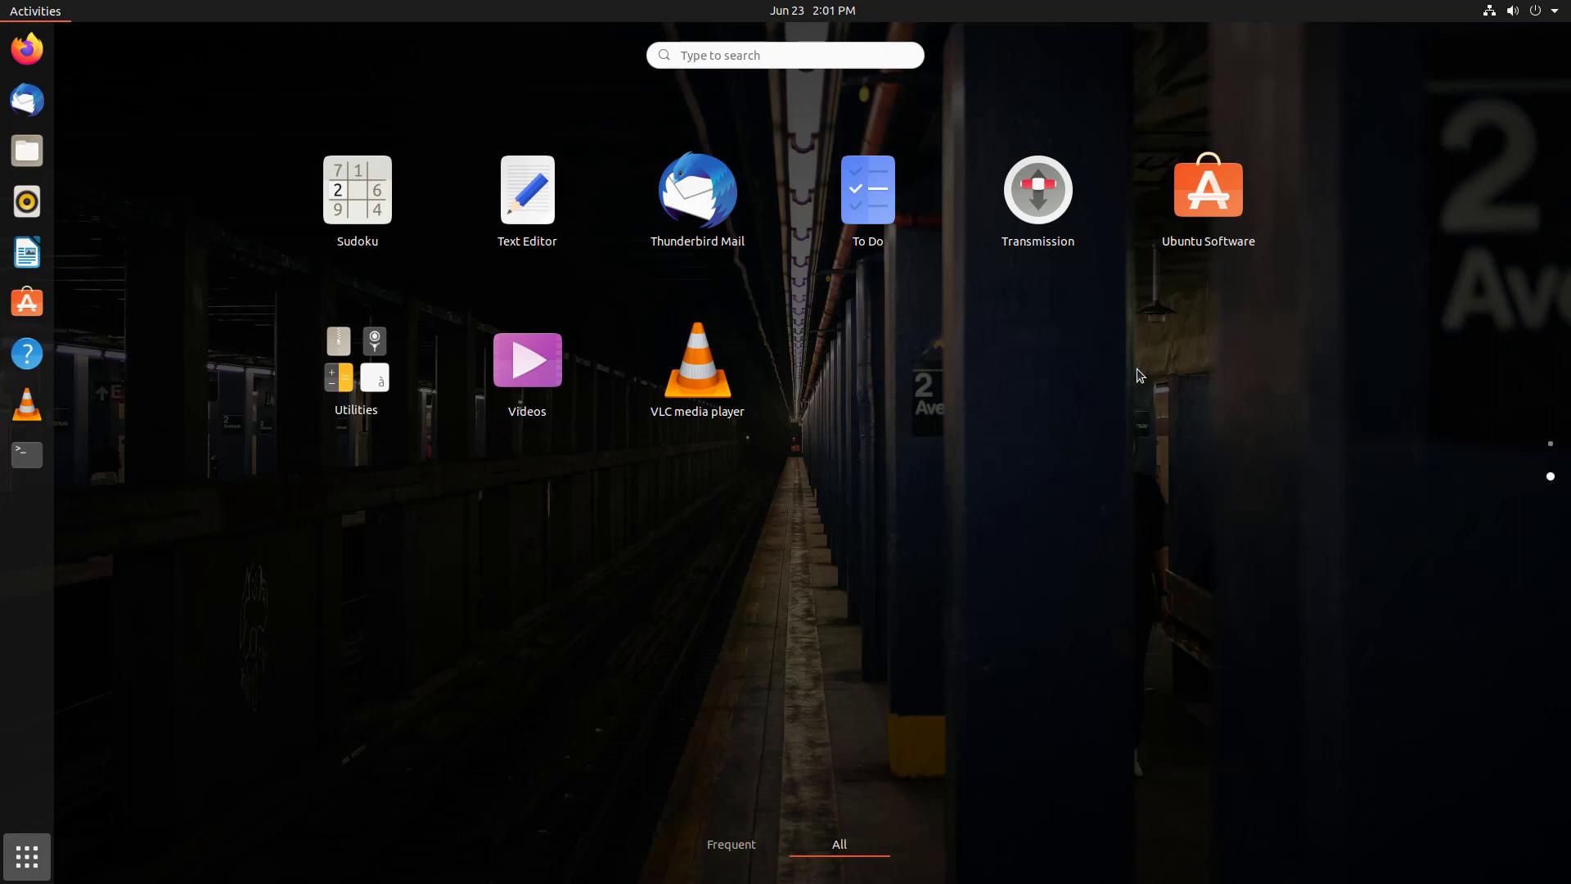
pyautogui.click(383, 356)
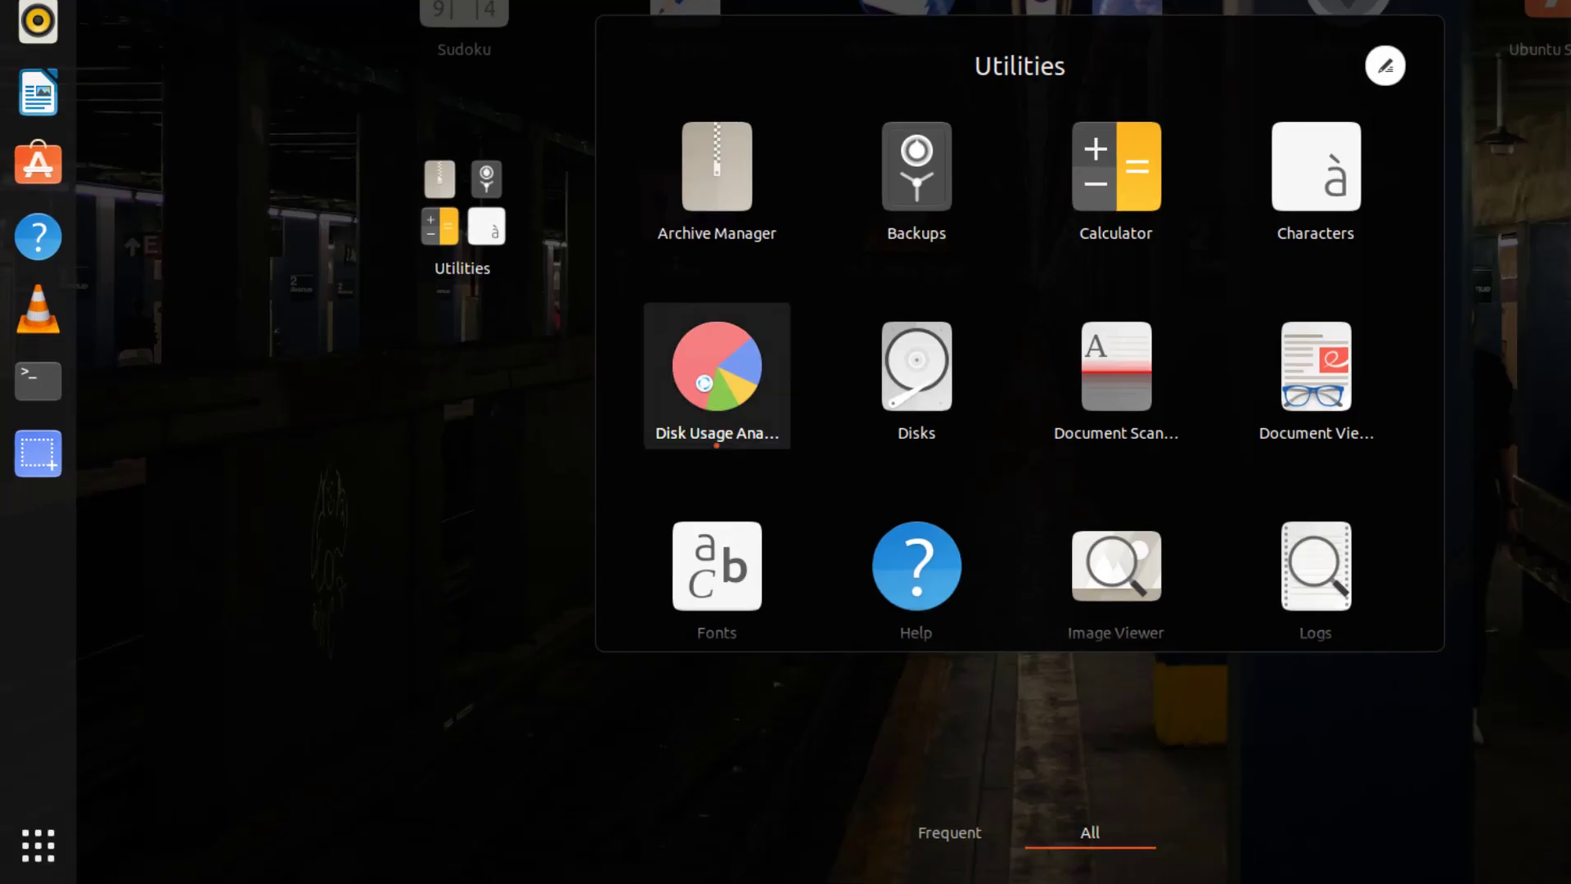
# Scroll the Utilities folder down until the Screenshot icon is visible
pyautogui.click(552, 485)
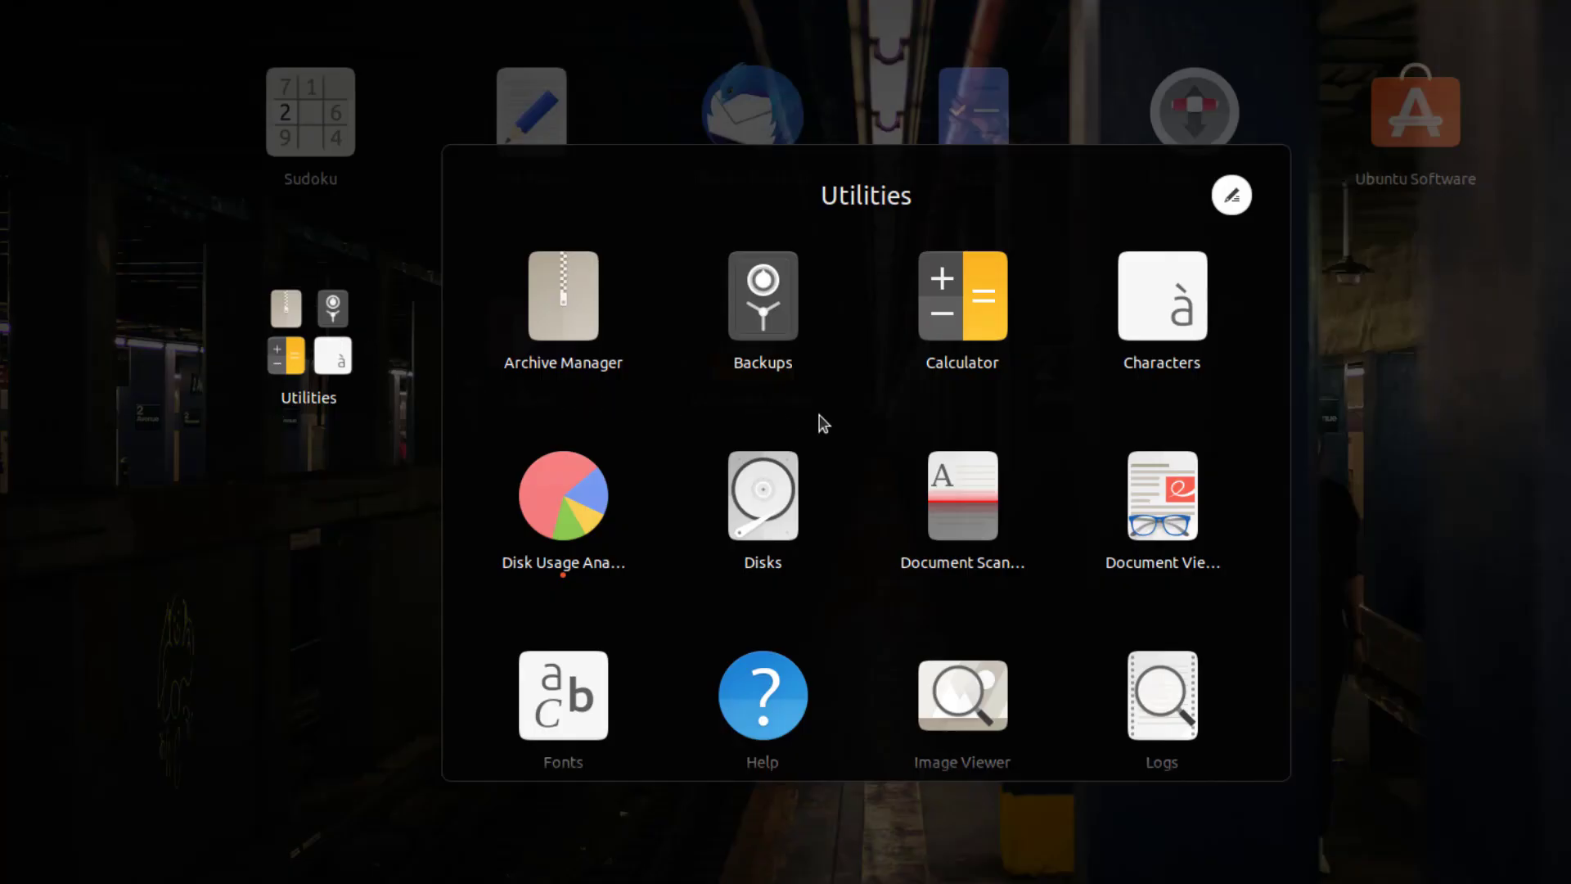
pyautogui.scroll(-1, 822, 422)
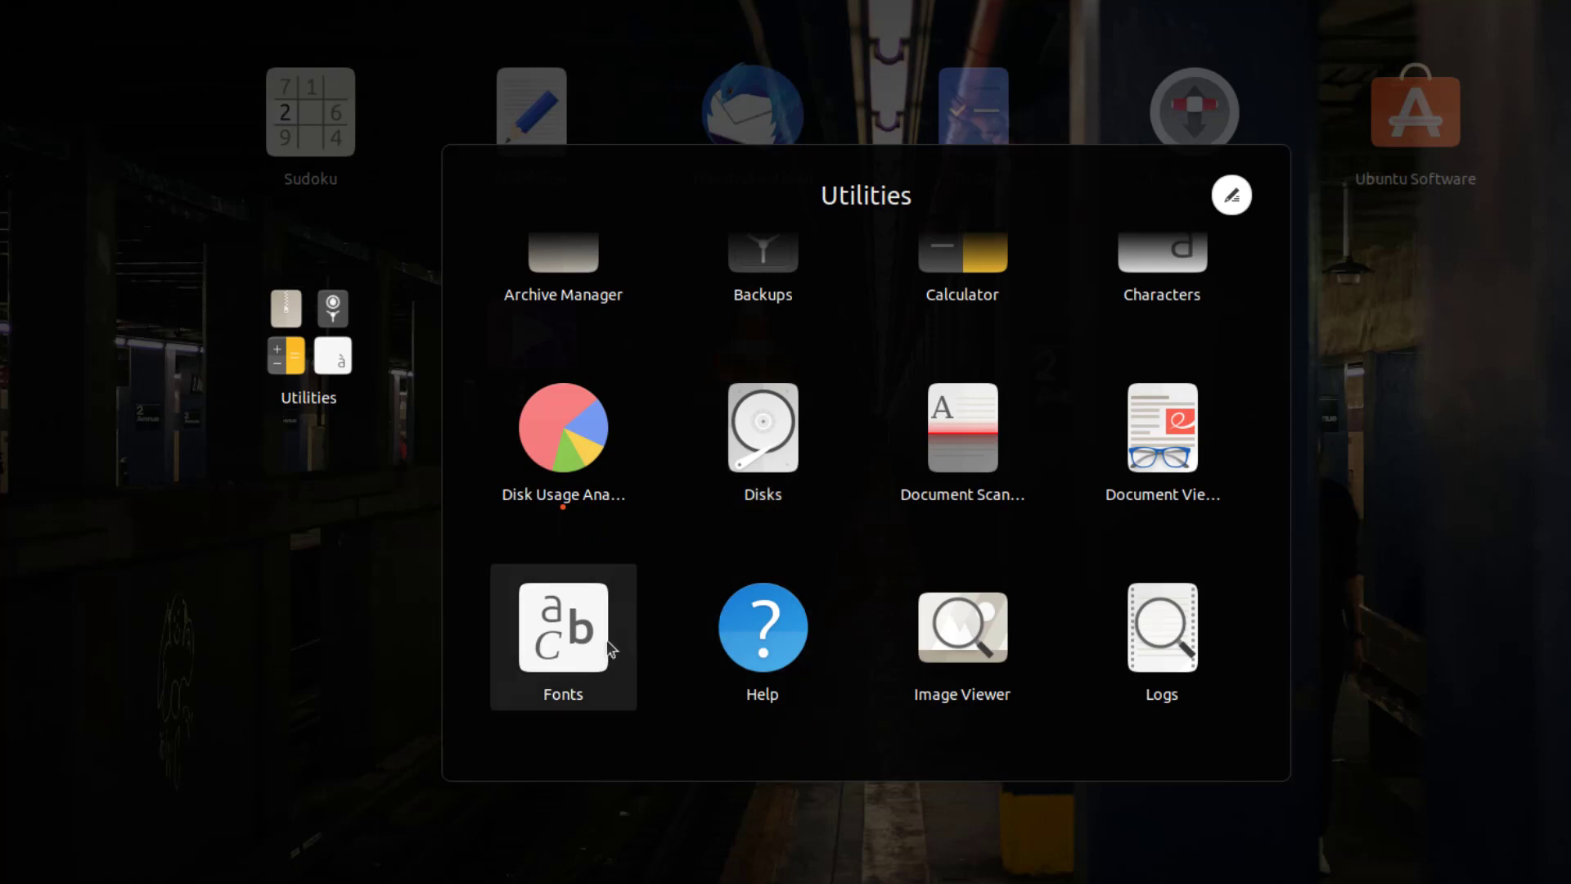
pyautogui.scroll(-1, 957, 585)
pyautogui.scroll(-1, 956, 584)
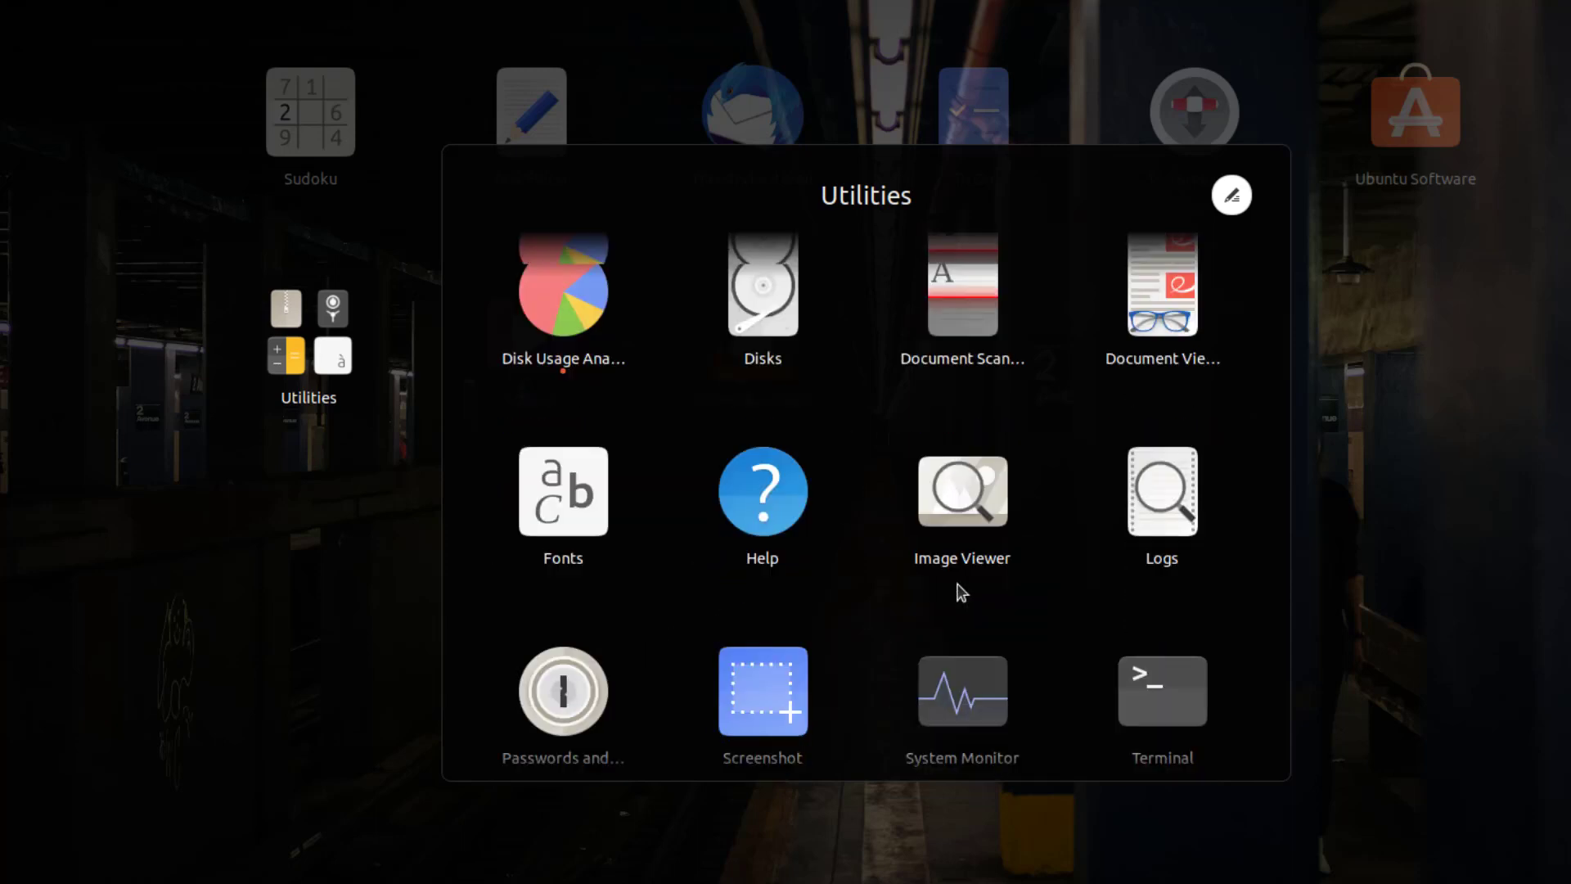
# Add the Screenshot app back to the favourites from its right-click menu
pyautogui.rightClick(755, 687)
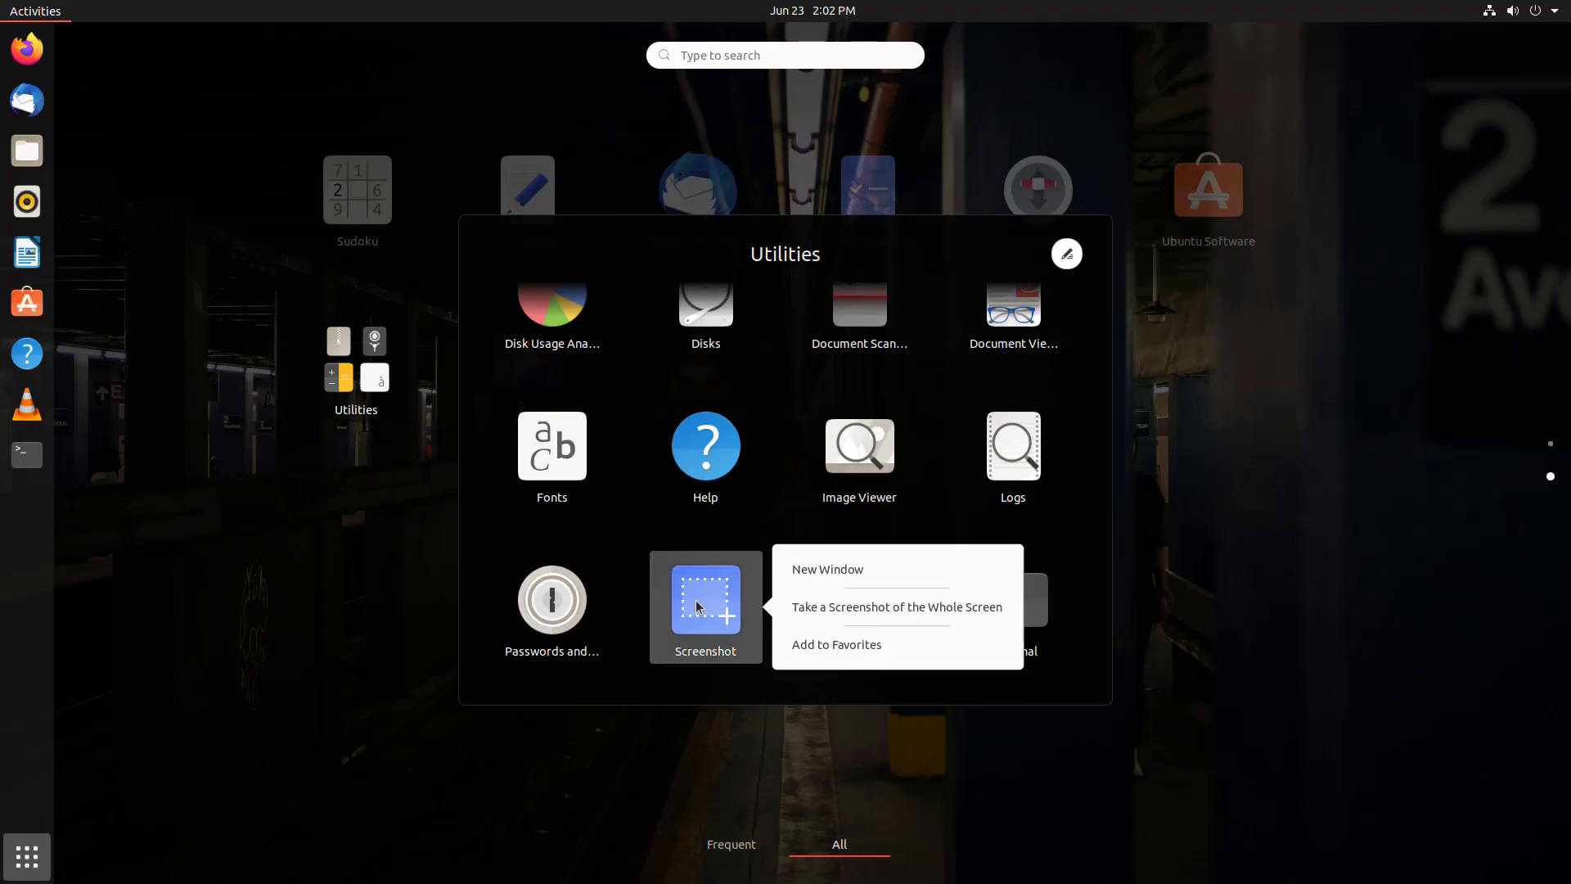
pyautogui.click(824, 647)
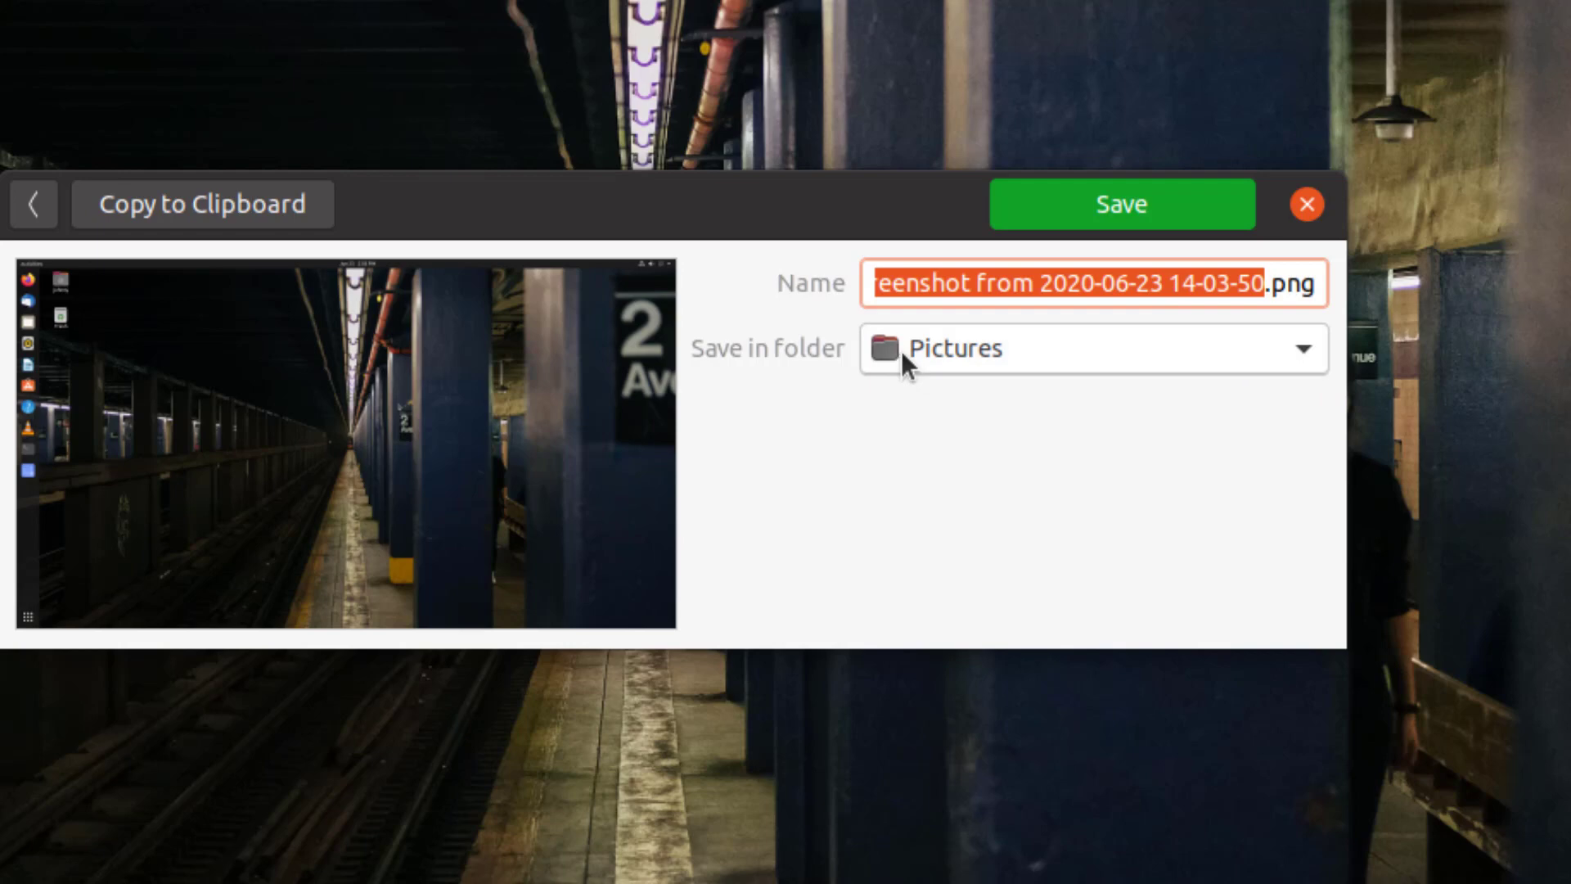
# Keep Pictures as the save folder for the new whole-screen capture
pyautogui.click(1304, 347)
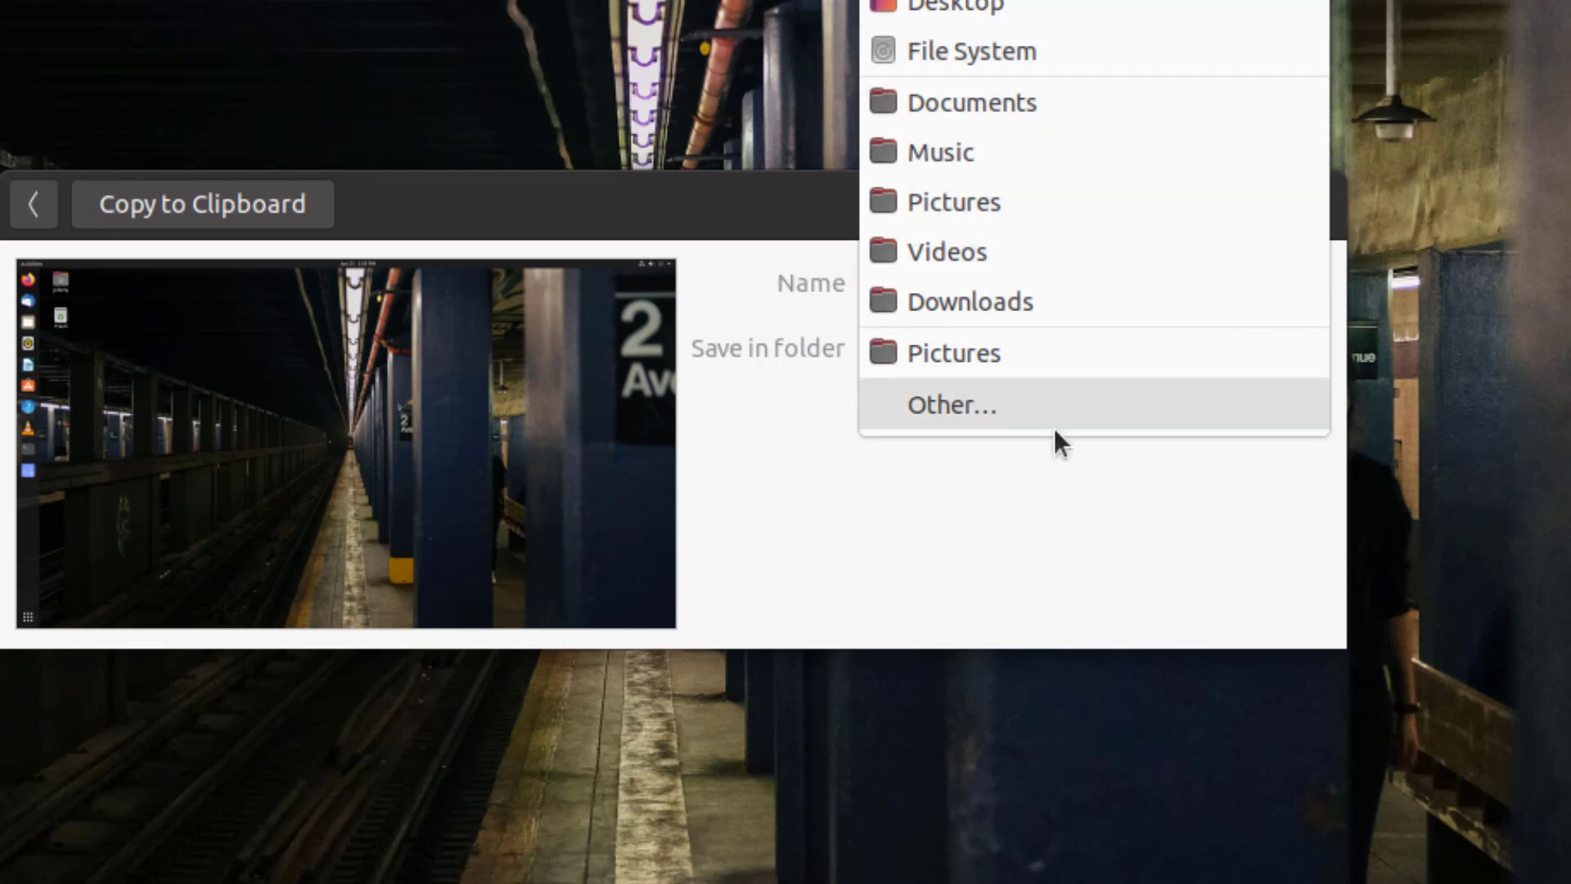
pyautogui.click(994, 562)
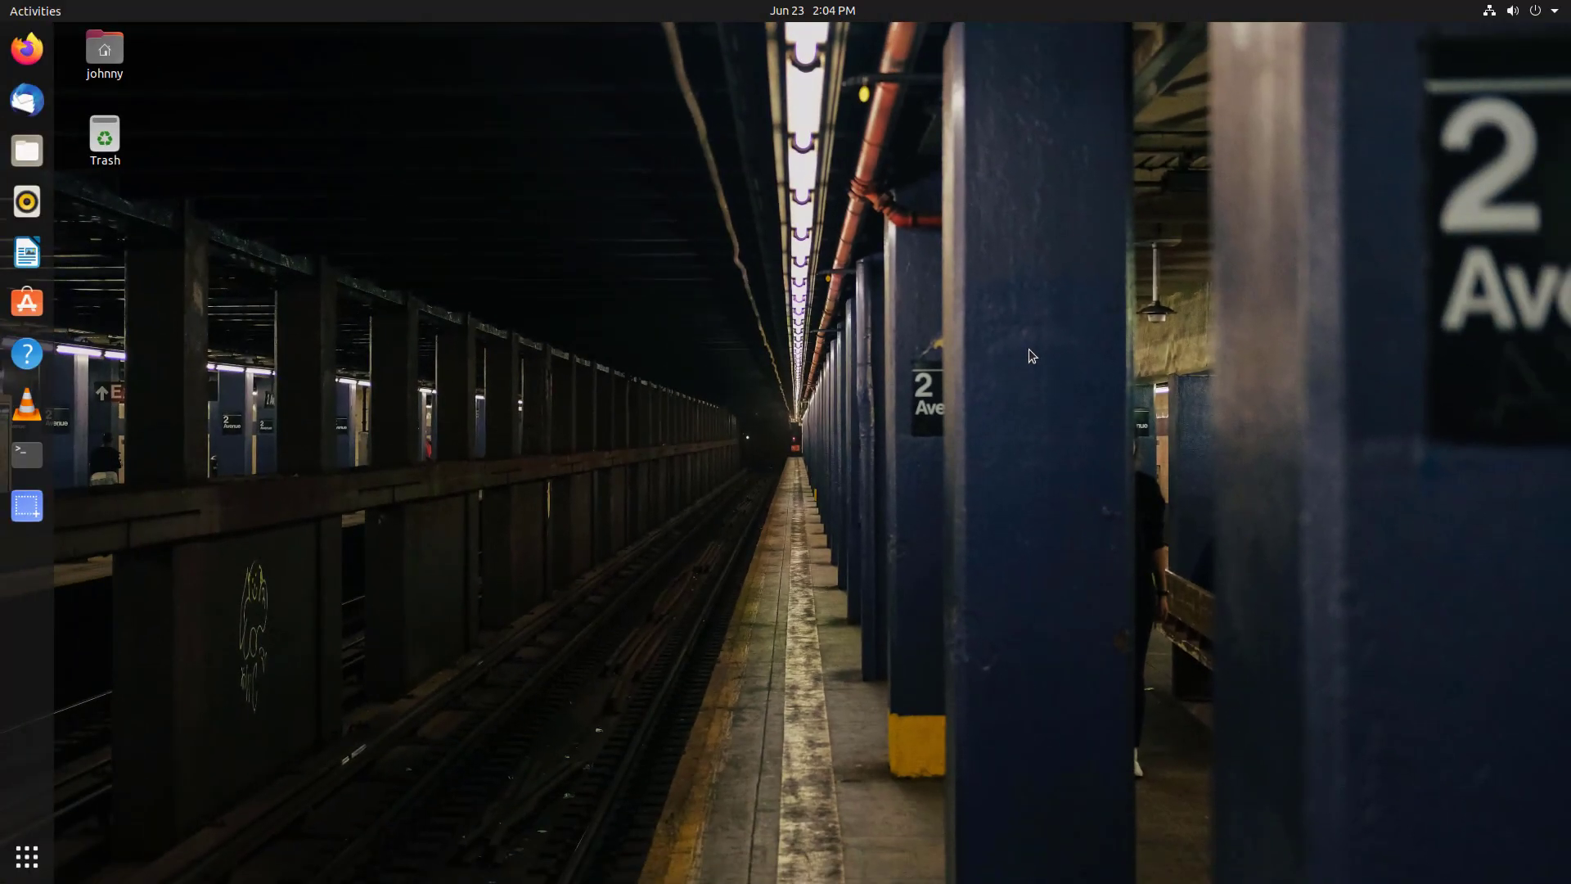
# View the newest 14-03-50 screenshot in Pictures with Files, then close the viewer and folder
pyautogui.click(36, 164)
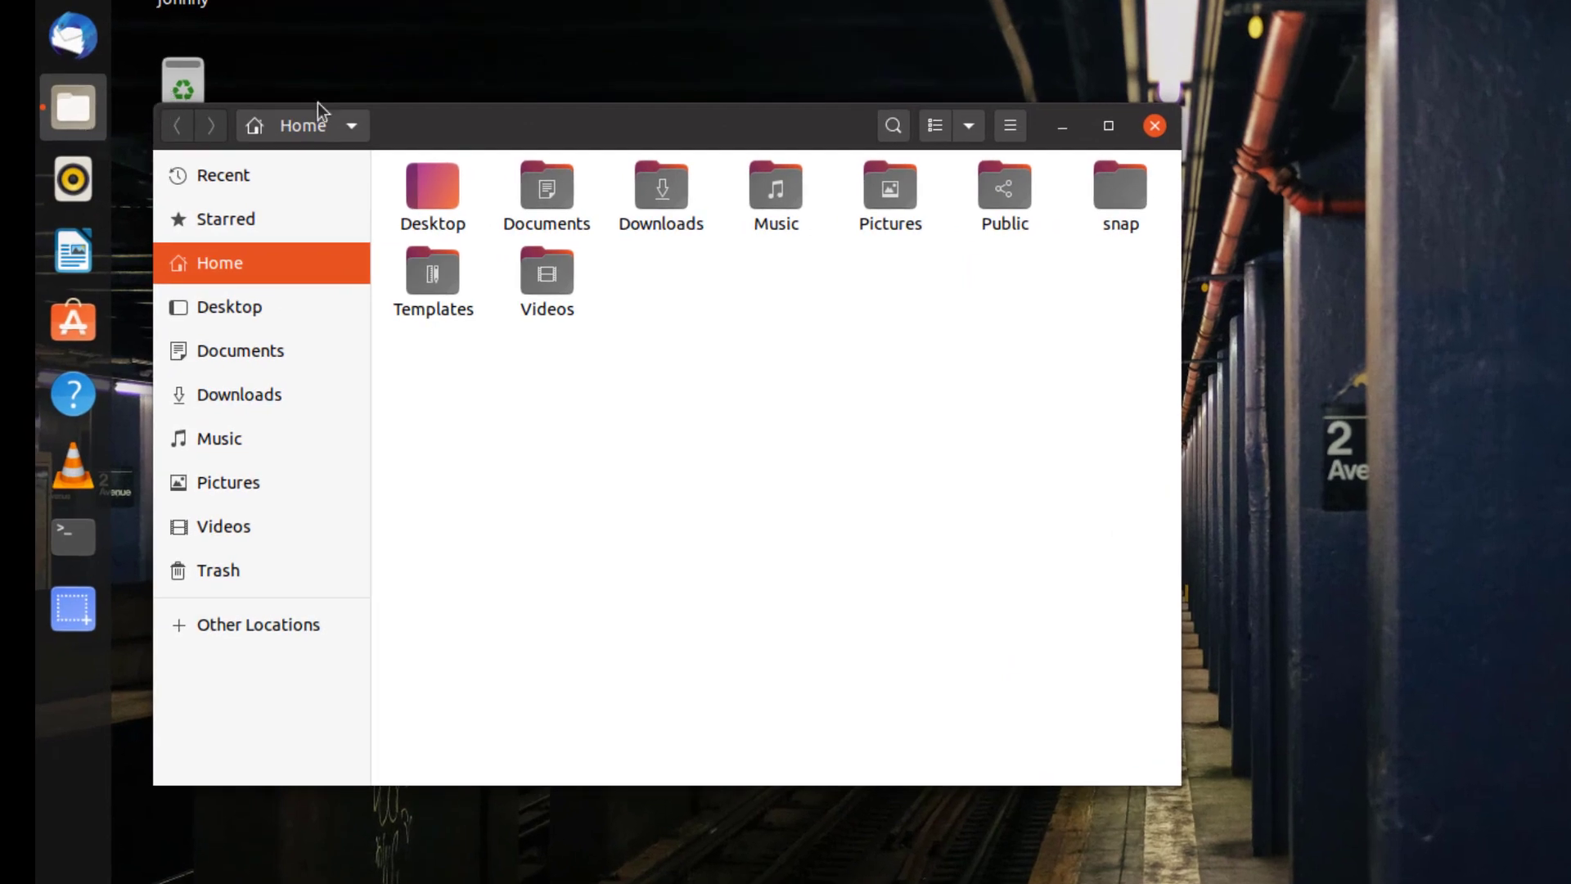
pyautogui.doubleClick(893, 200)
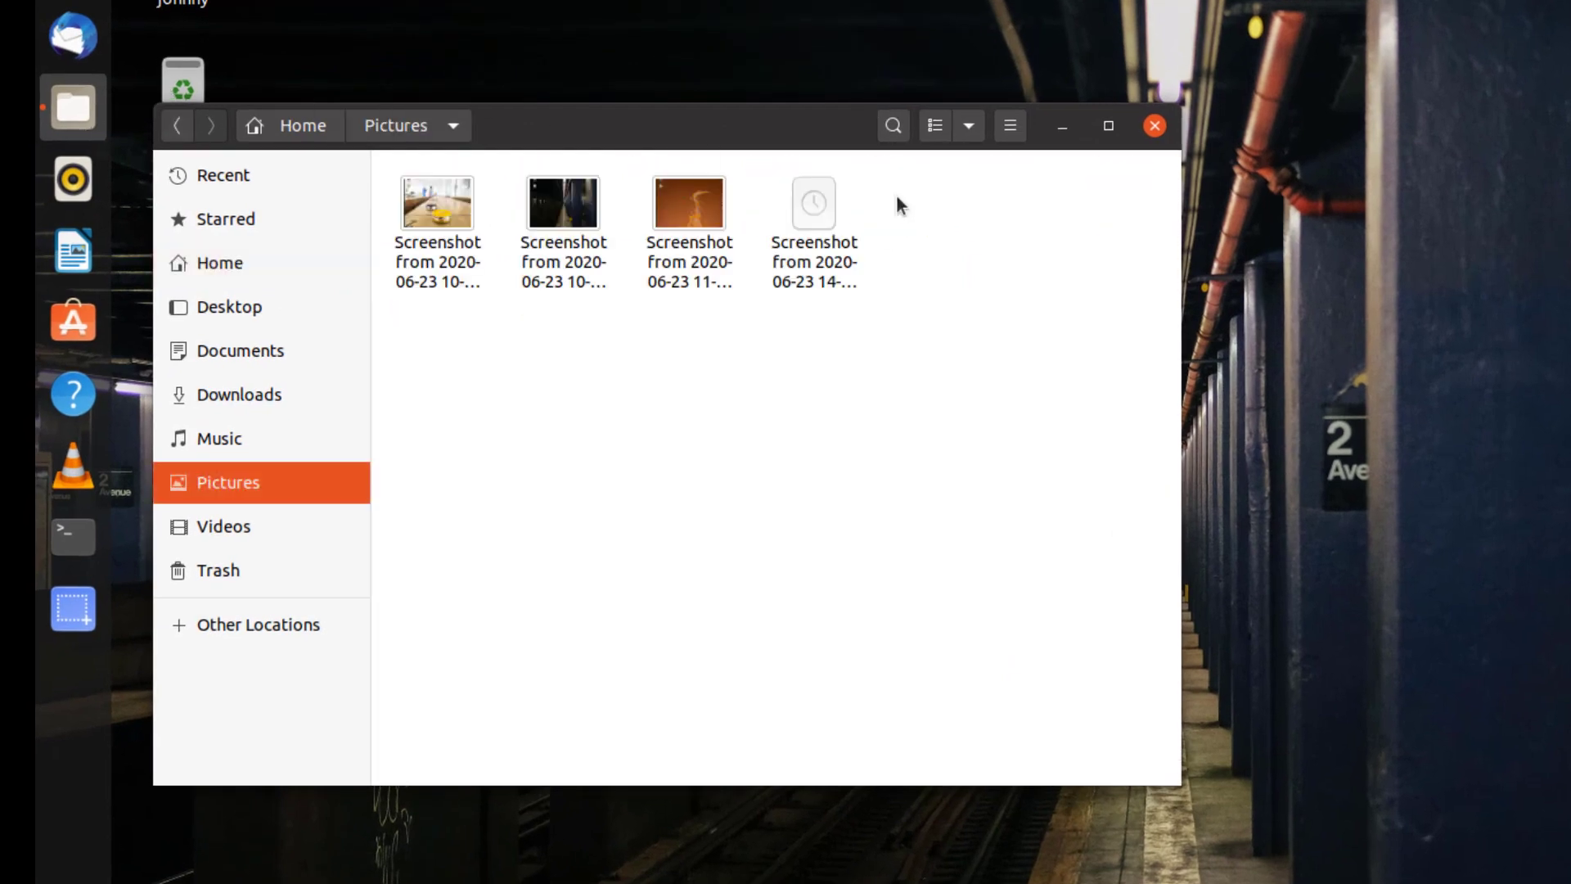
pyautogui.click(797, 215)
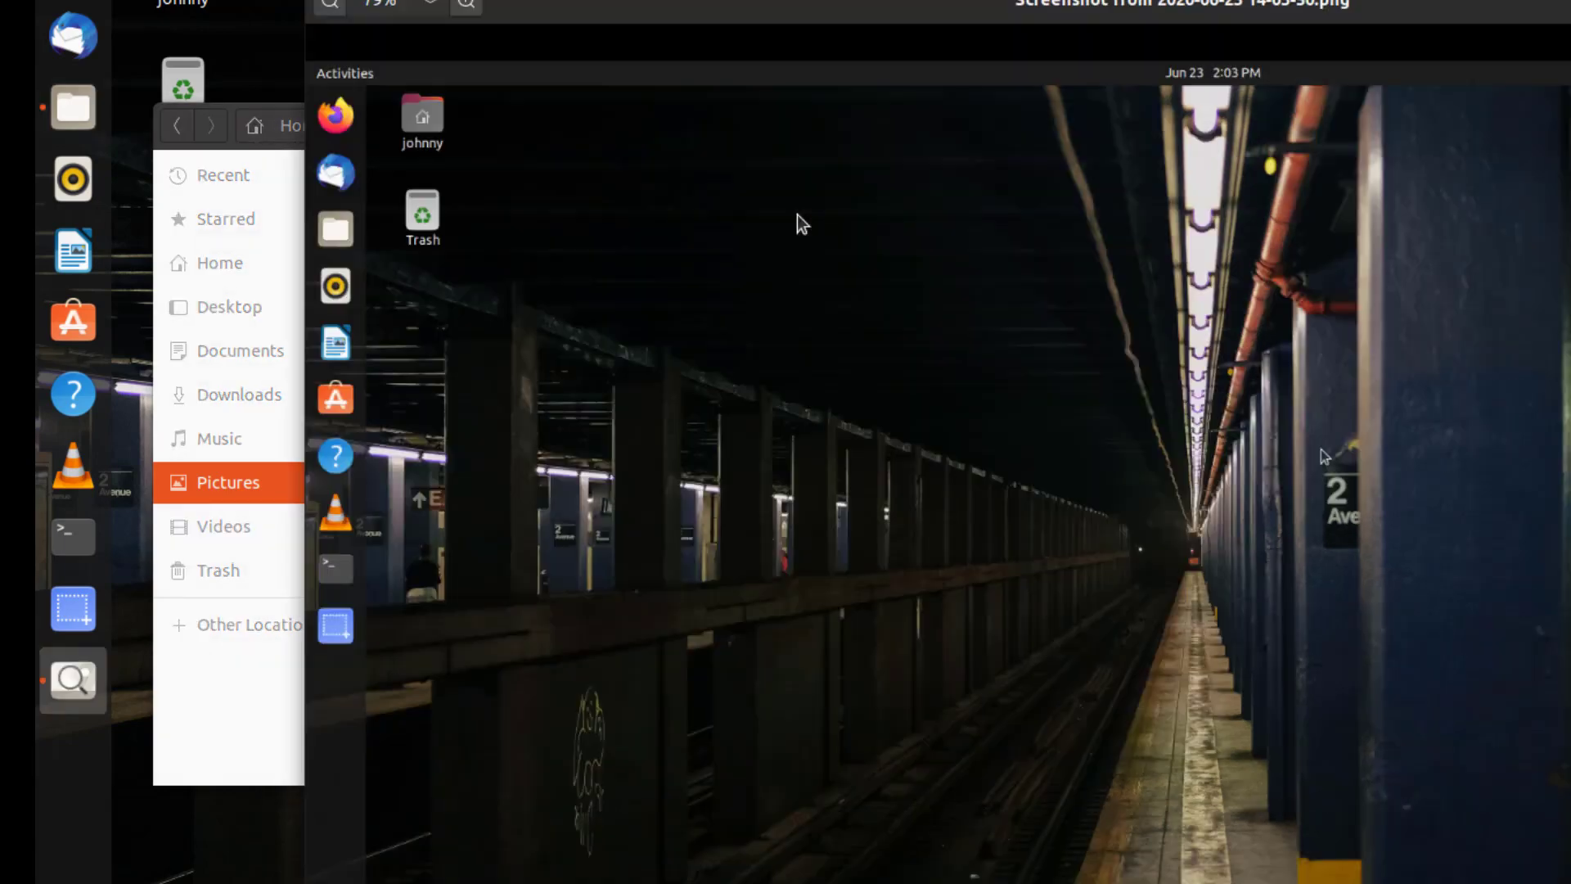
pyautogui.moveTo(1321, 457)
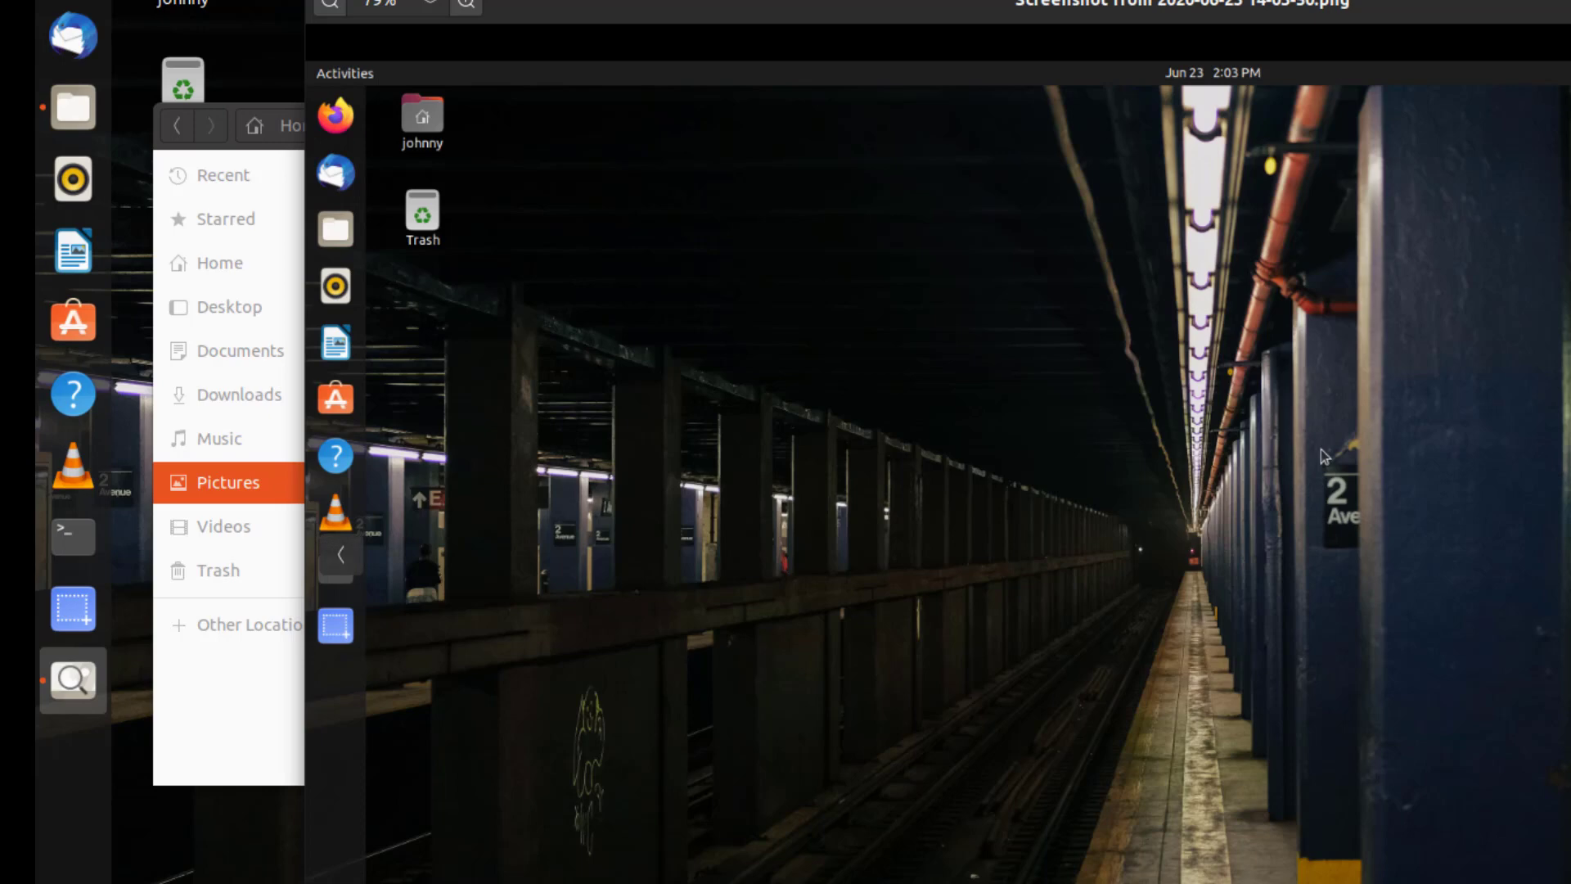
pyautogui.press('Escape')
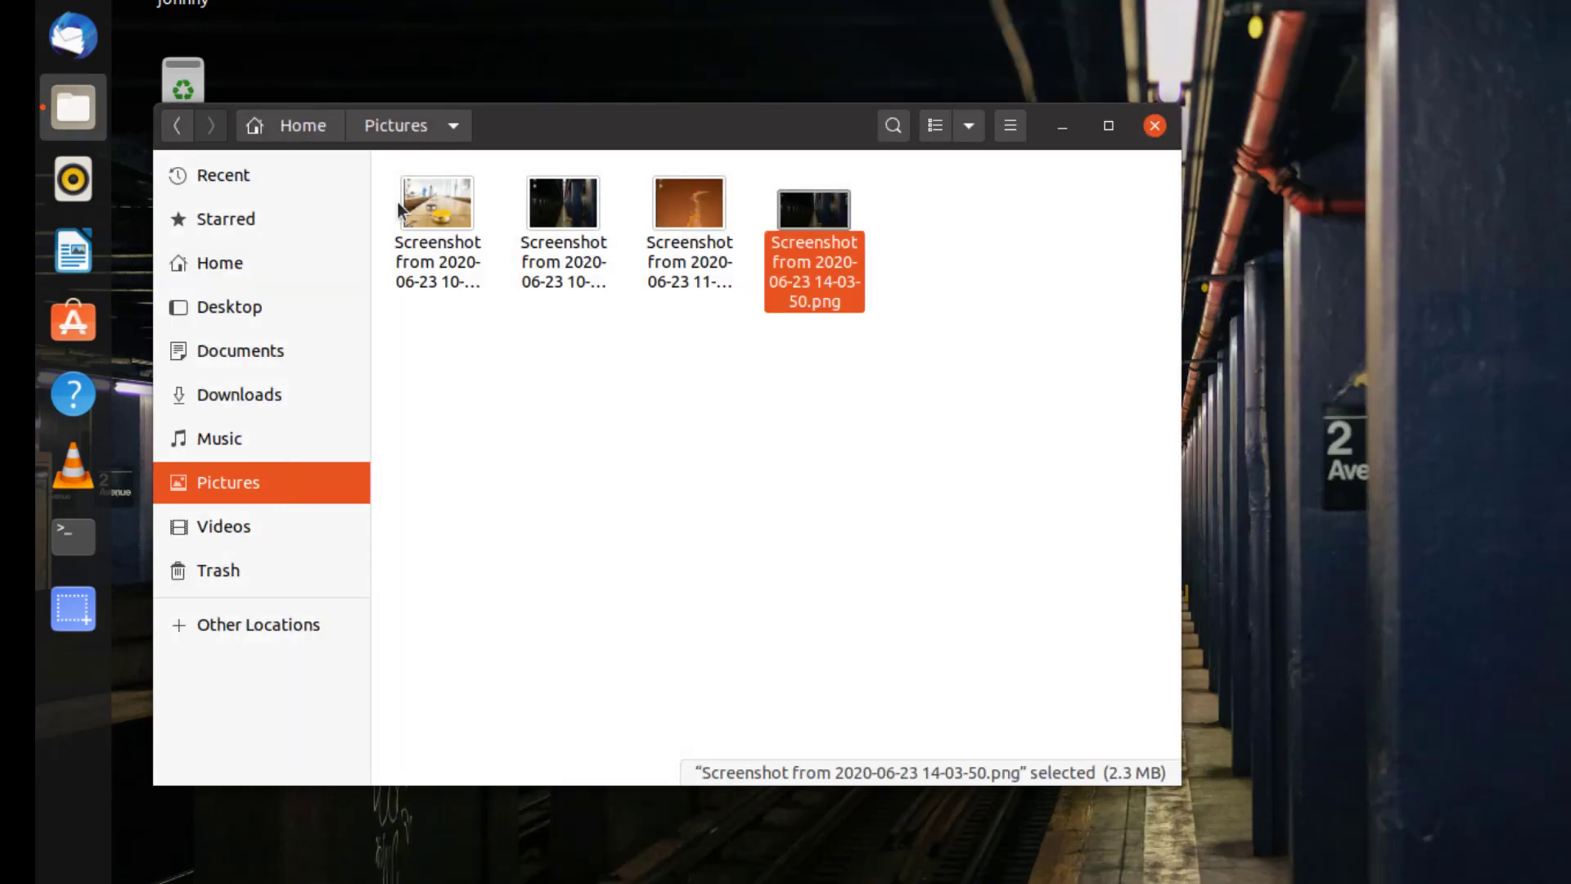
pyautogui.hotkey('ctrl', 'w')
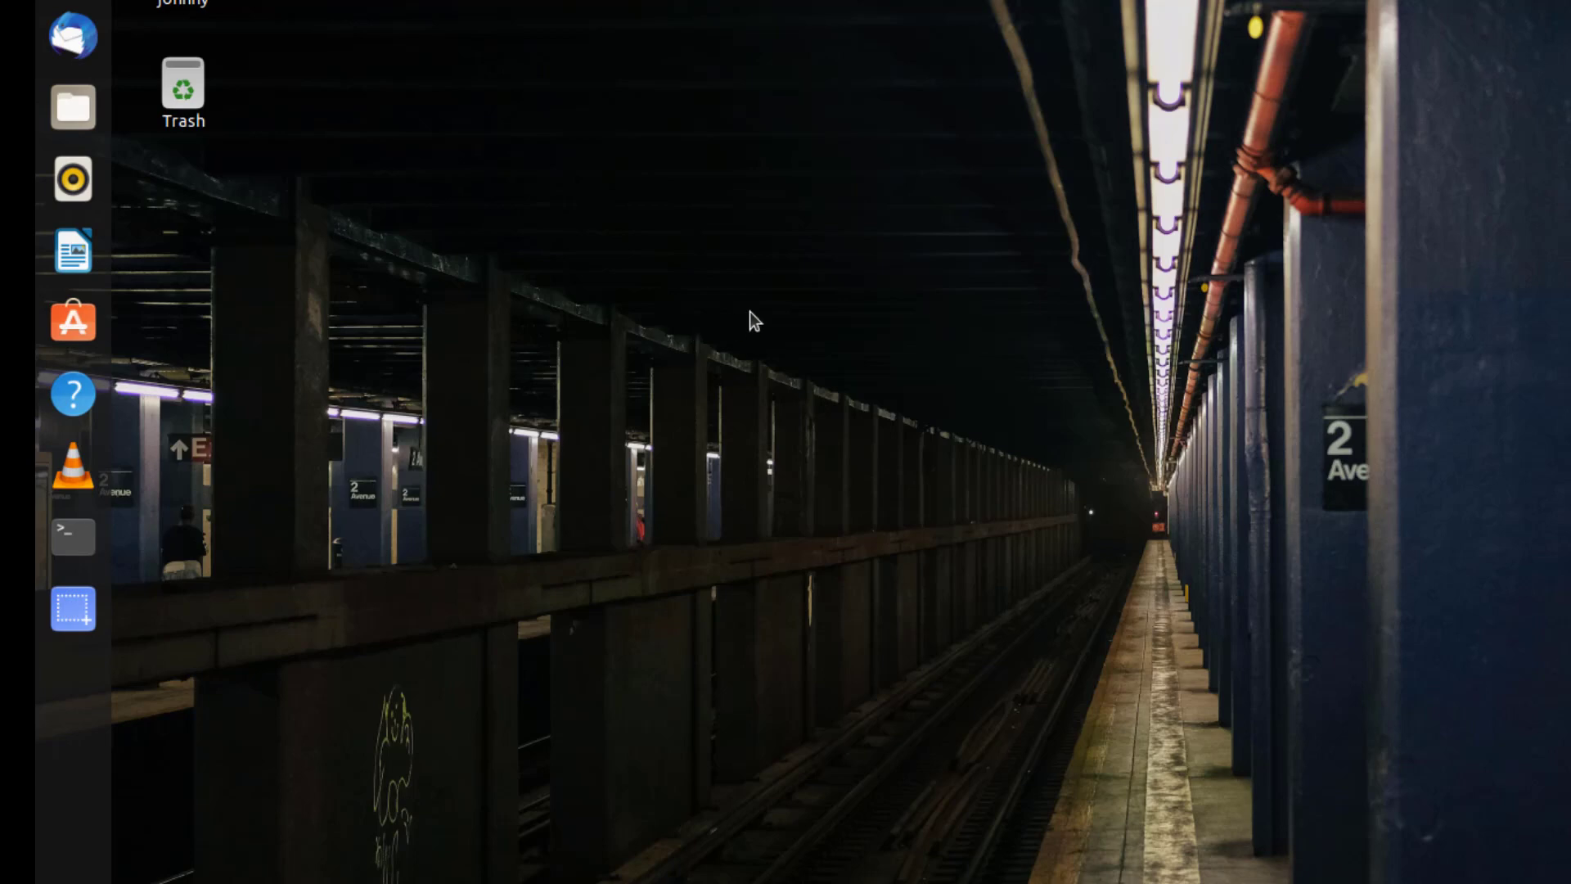
# Change the desktop background to the shuffleboard photo from the desktop's right-click menu
pyautogui.rightClick(751, 312)
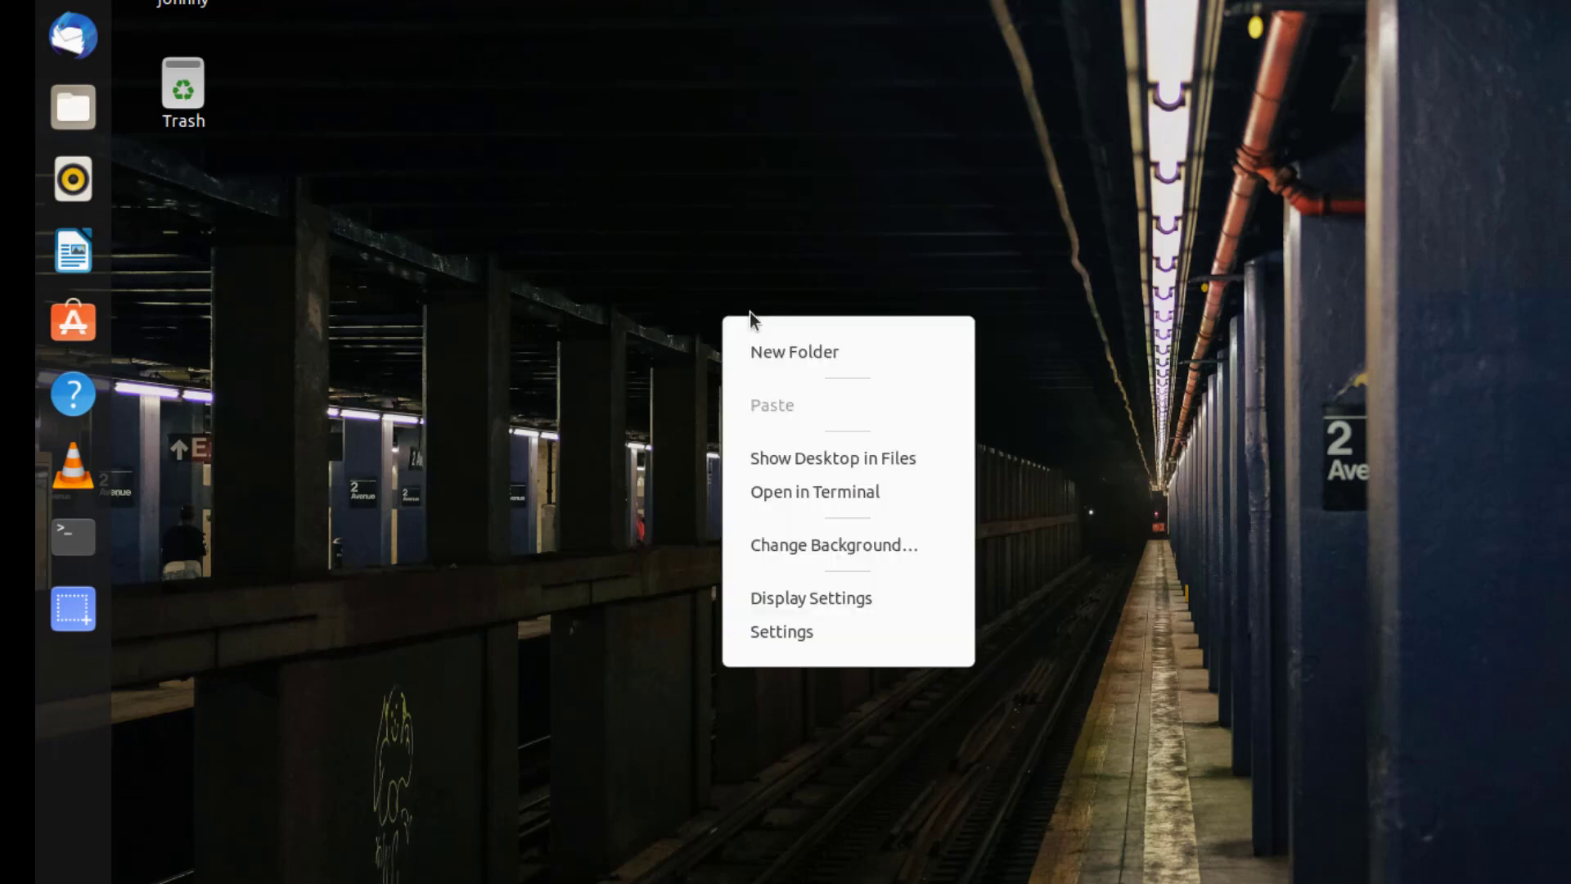
pyautogui.click(840, 543)
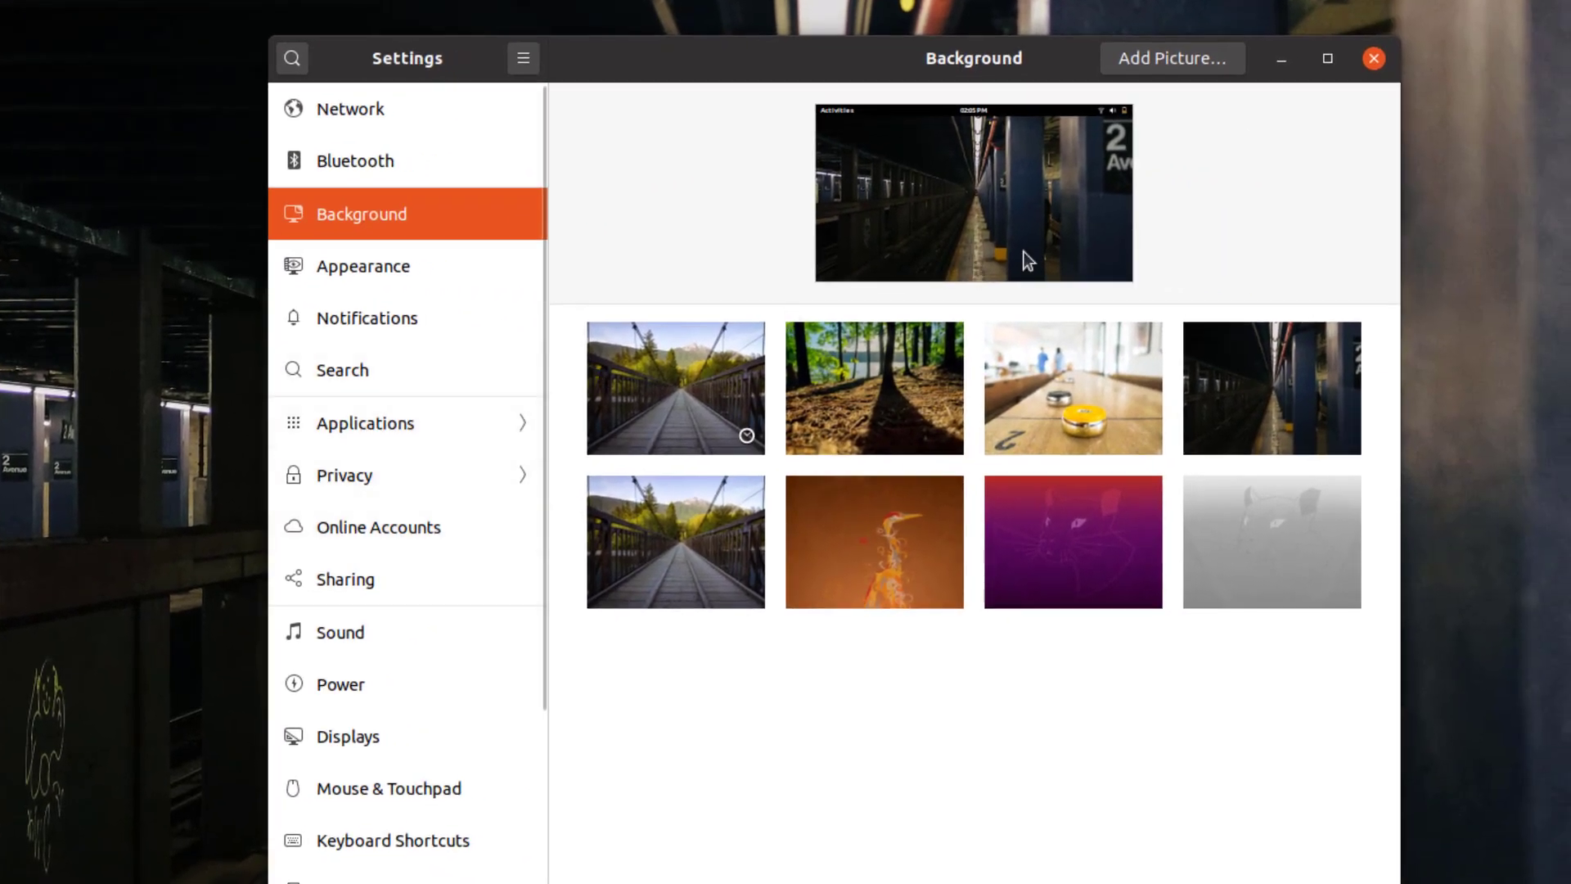
pyautogui.click(1185, 322)
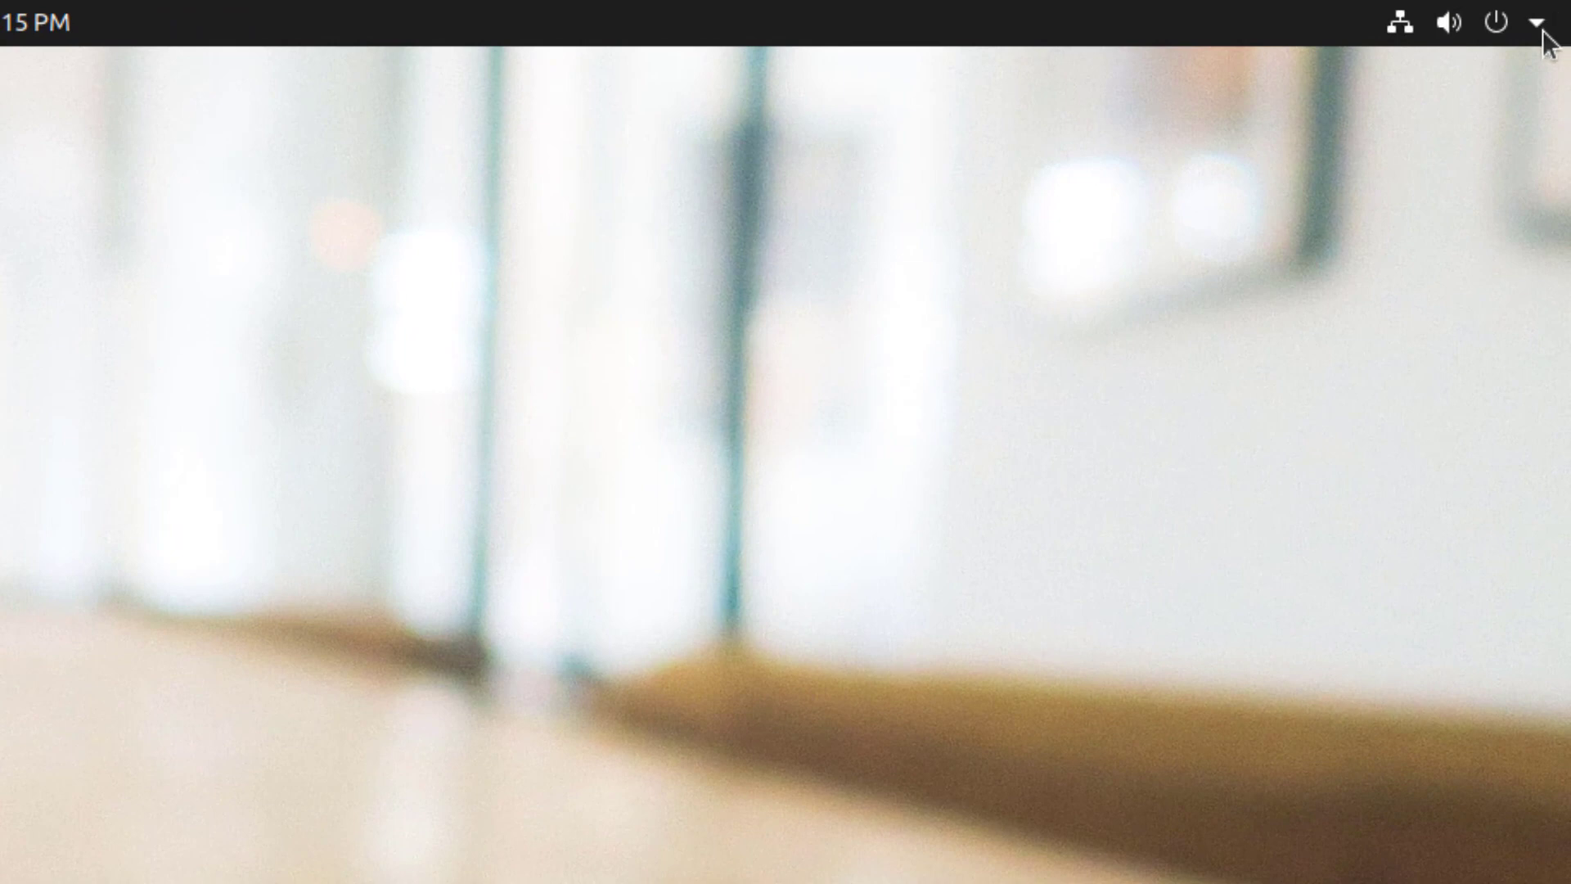
# Reopen Settings from the system menu and show the Network page
pyautogui.click(1550, 24)
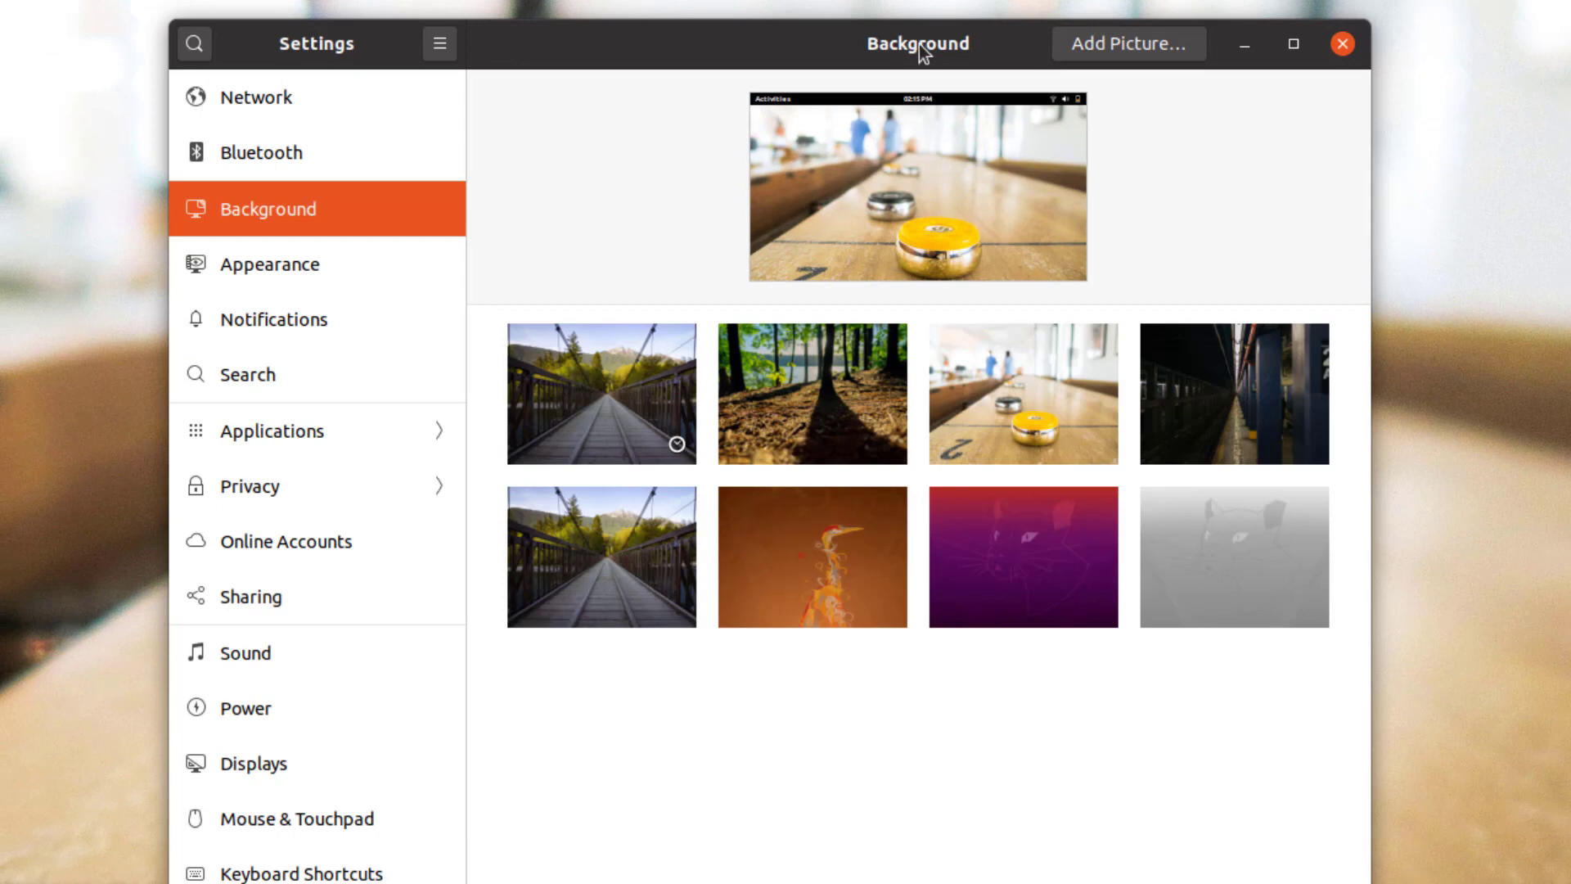
pyautogui.click(234, 98)
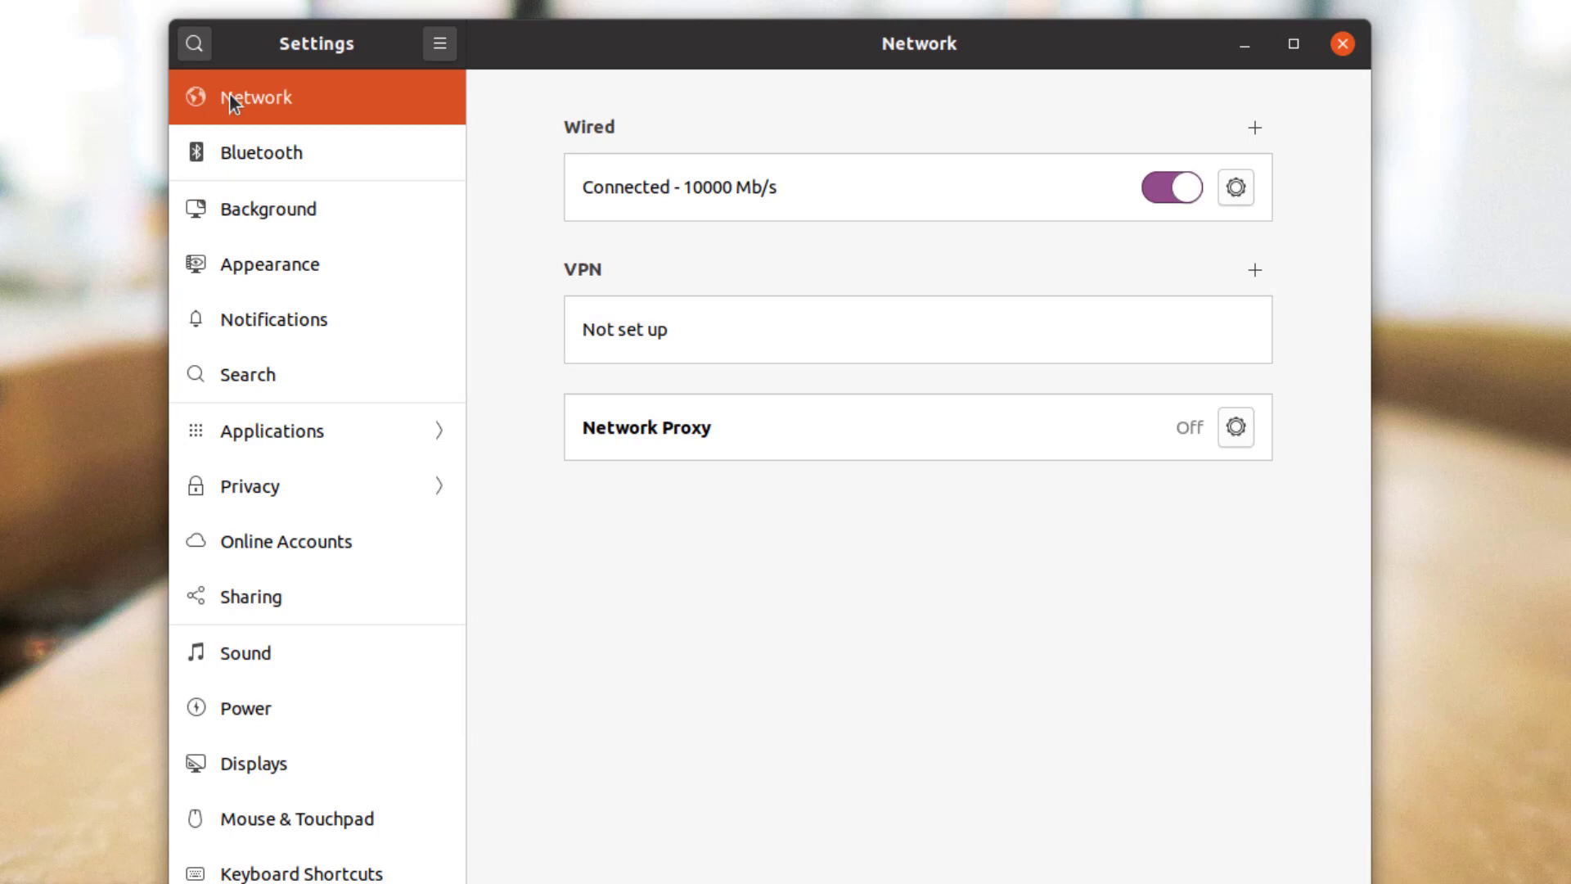
# In Appearance settings, enlarge the dock icon size to 48
pyautogui.click(257, 267)
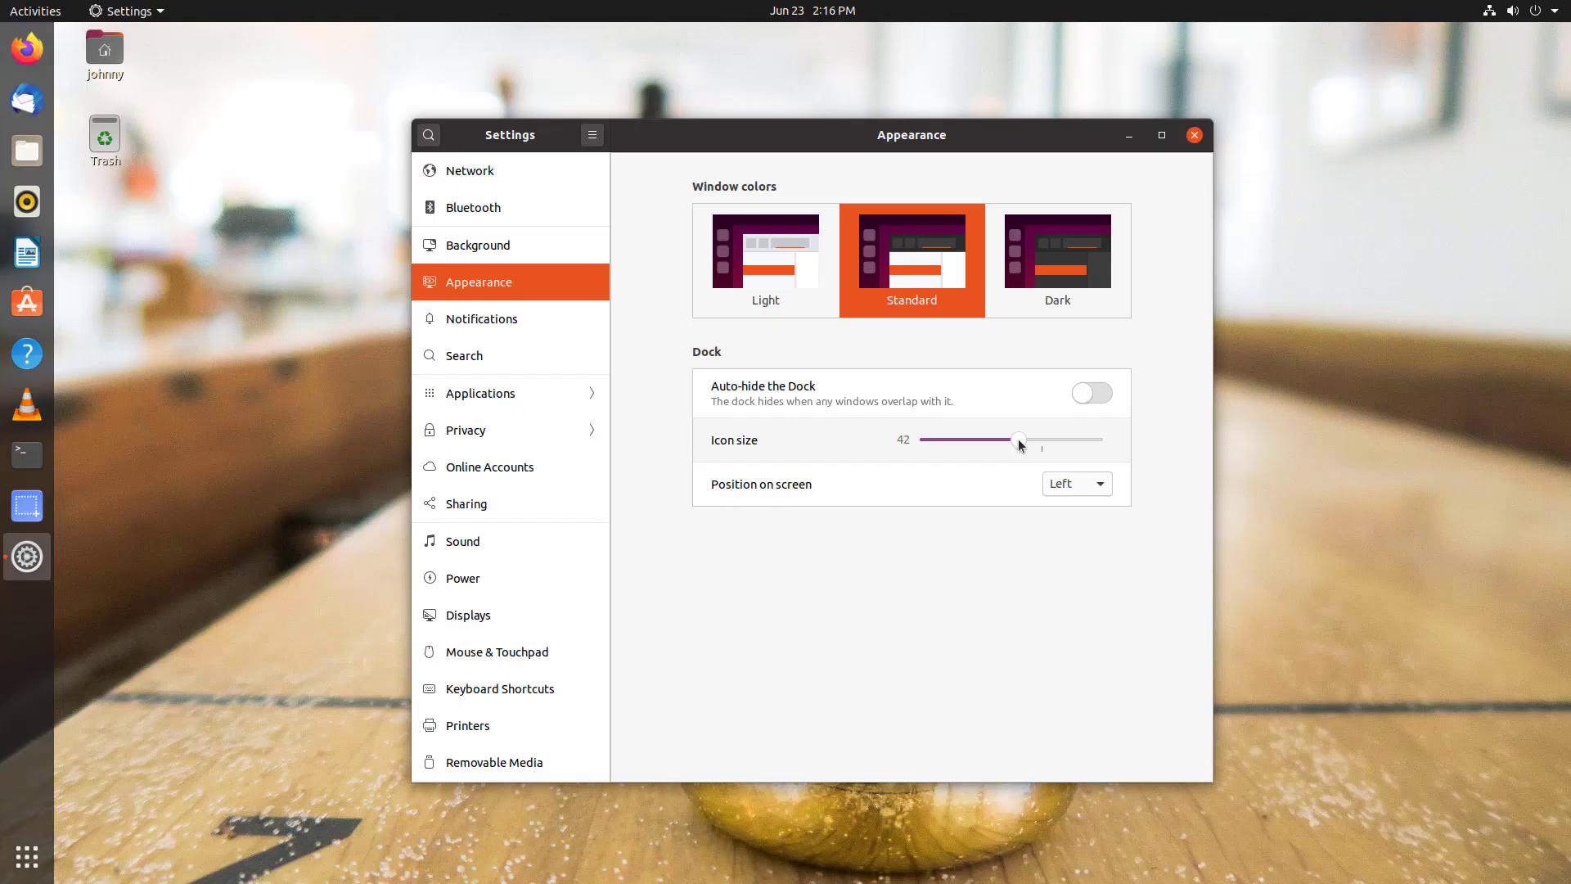
pyautogui.moveTo(1019, 441)
pyautogui.mouseDown()
pyautogui.moveTo(958, 440)
pyautogui.moveTo(1042, 442)
pyautogui.mouseUp()
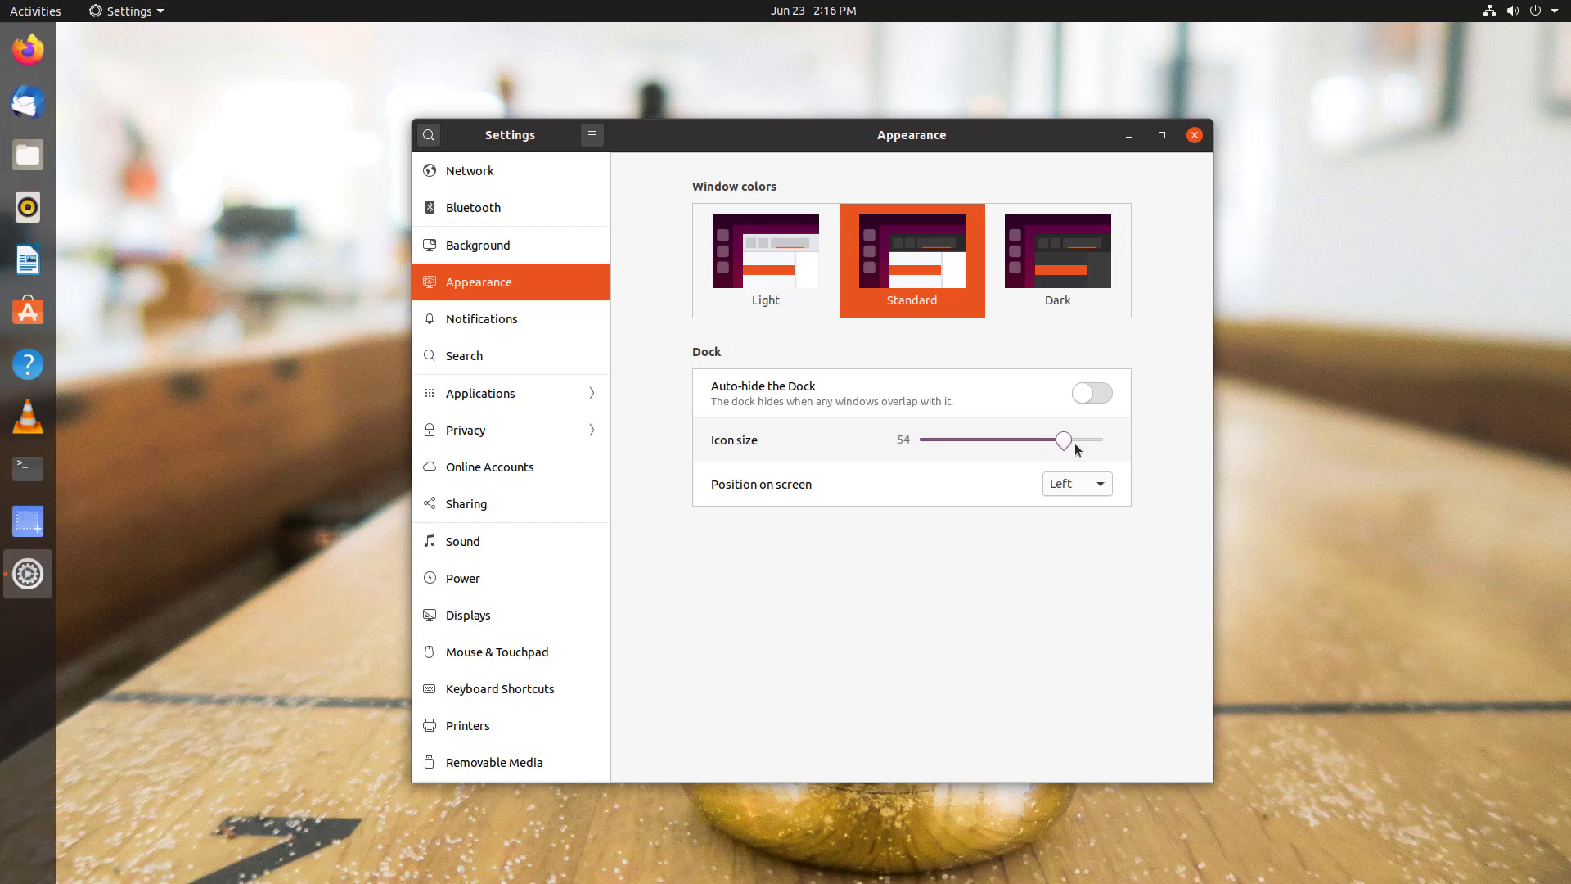
# Try the dock position at Bottom and Right, then return it to Left
pyautogui.click(1099, 487)
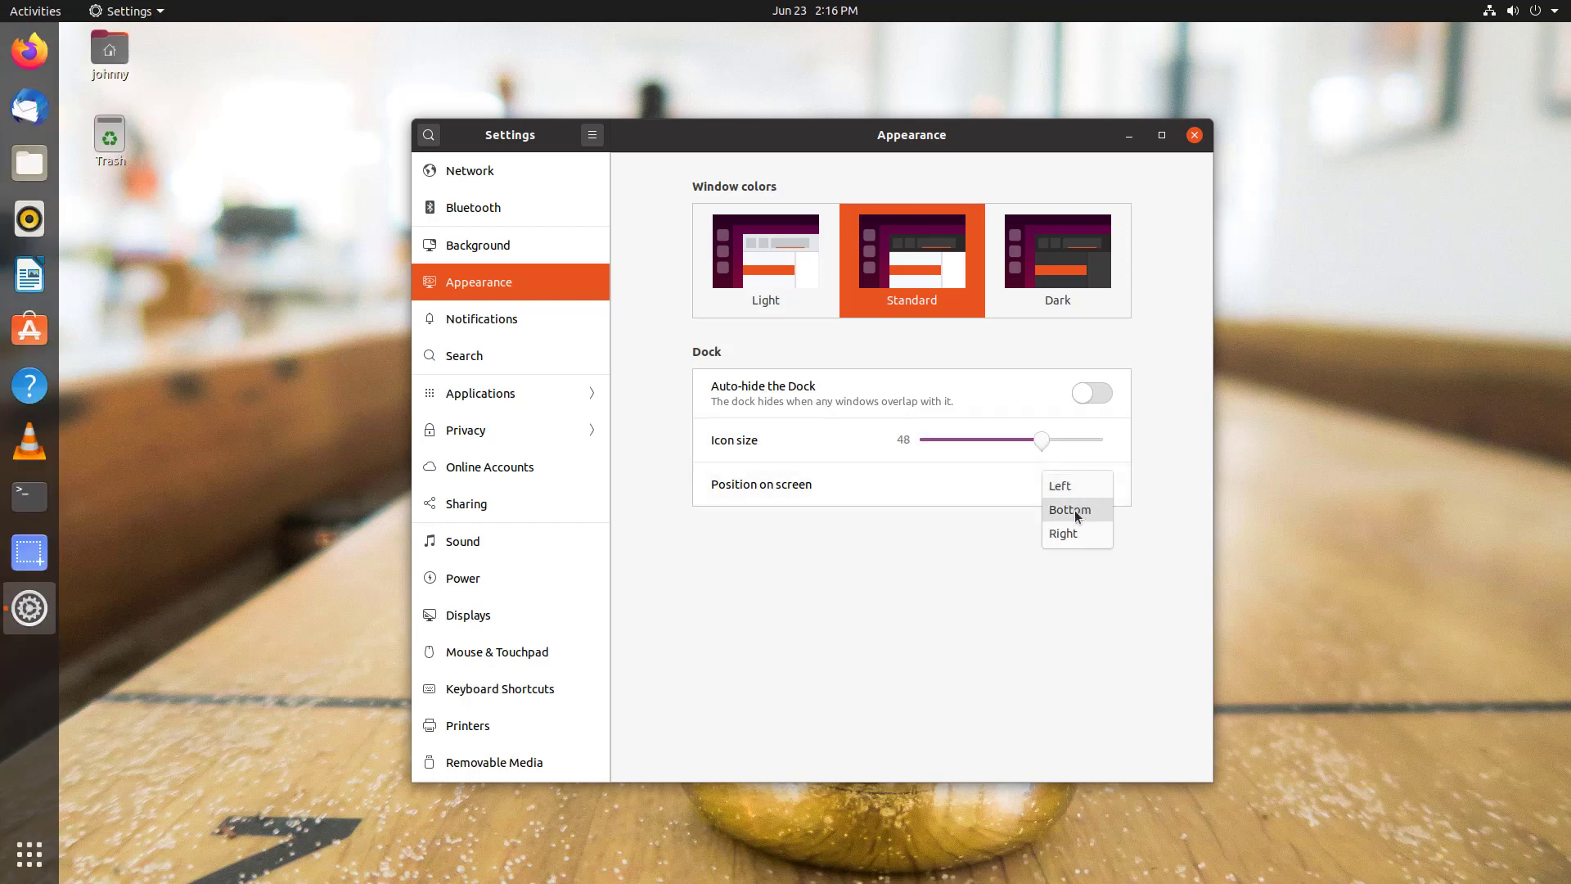
pyautogui.click(1070, 509)
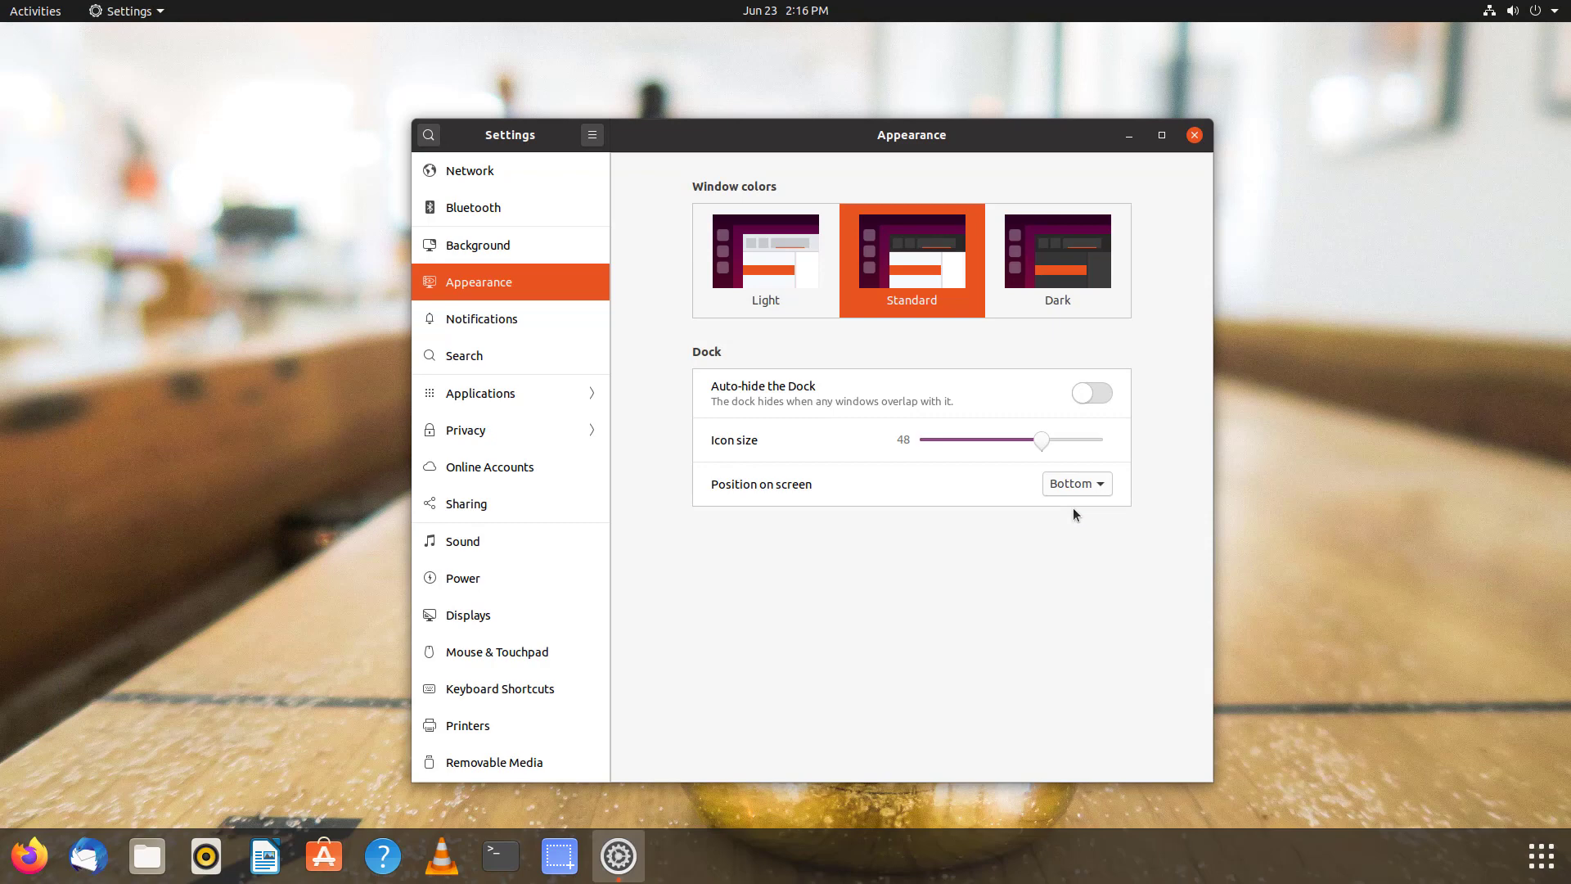
pyautogui.click(1099, 486)
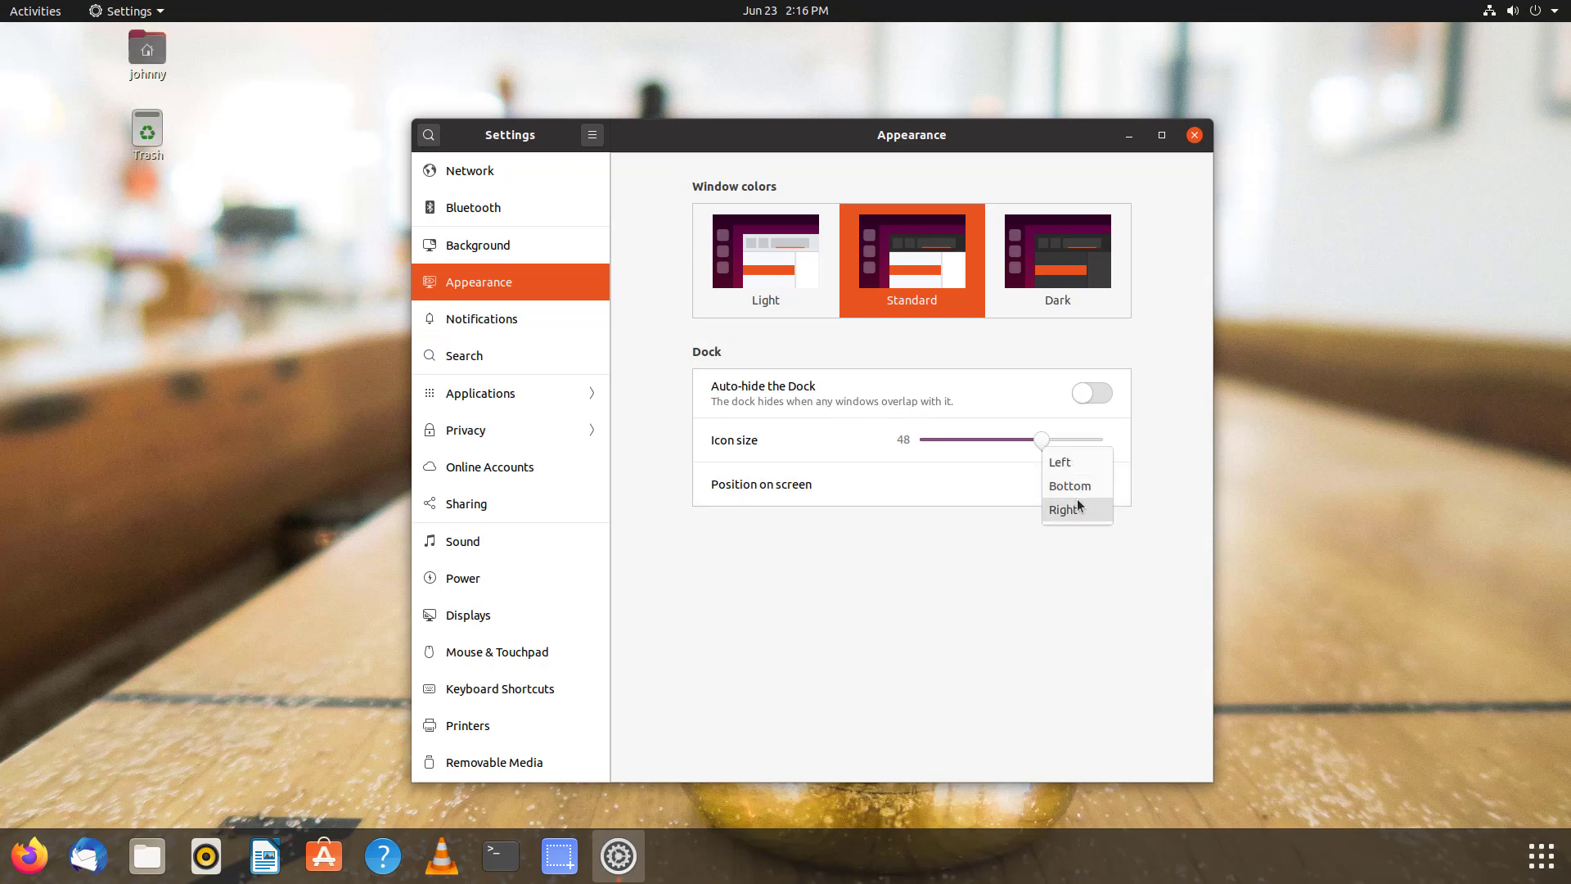
pyautogui.click(1077, 507)
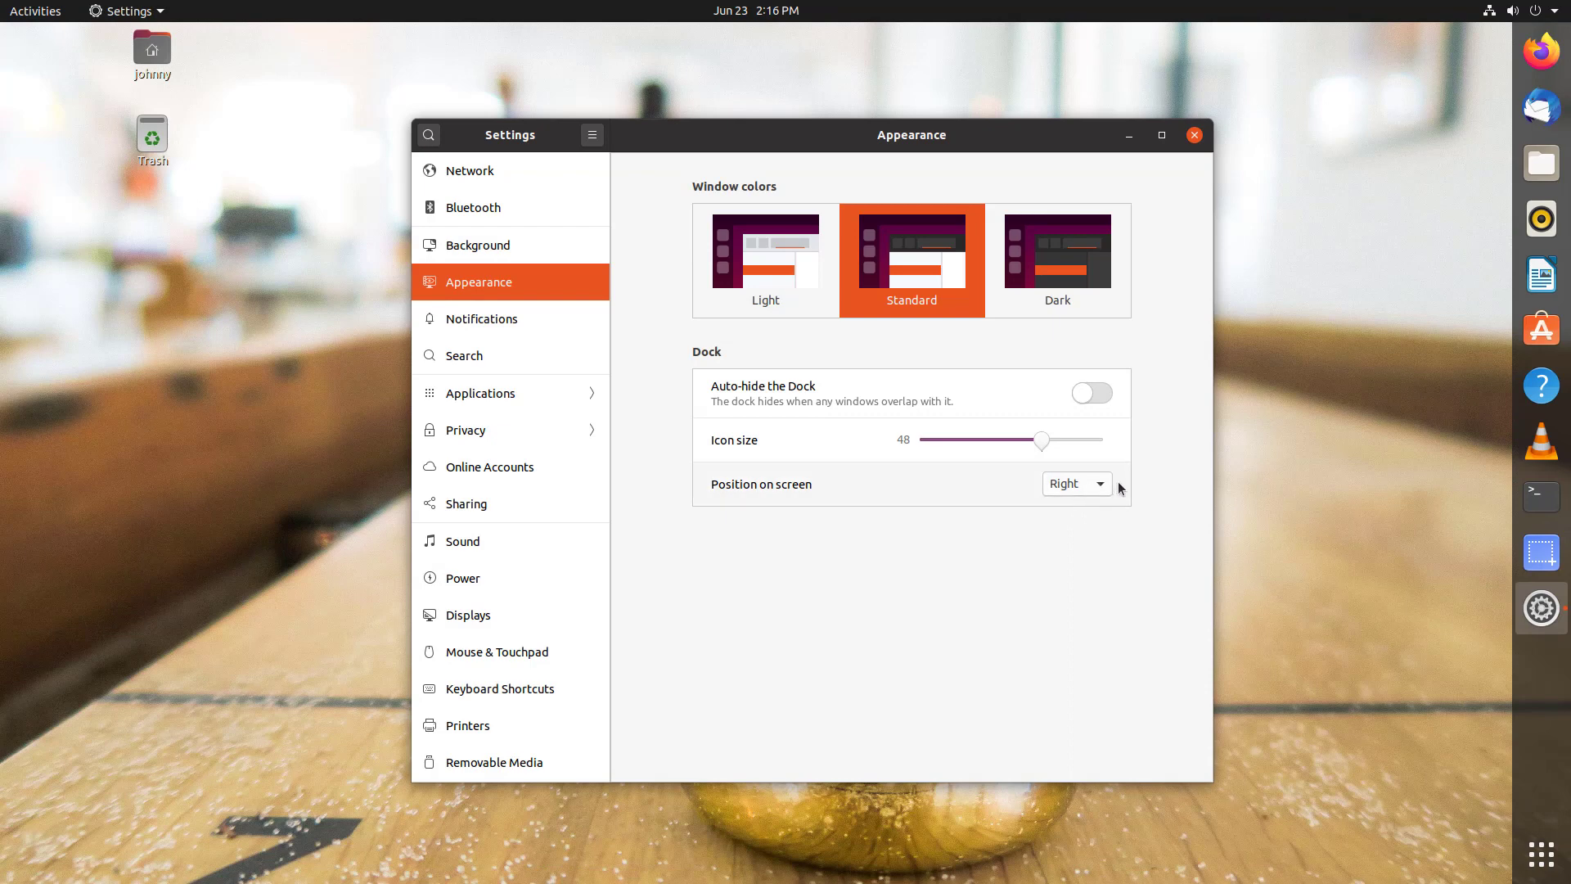
pyautogui.click(1098, 485)
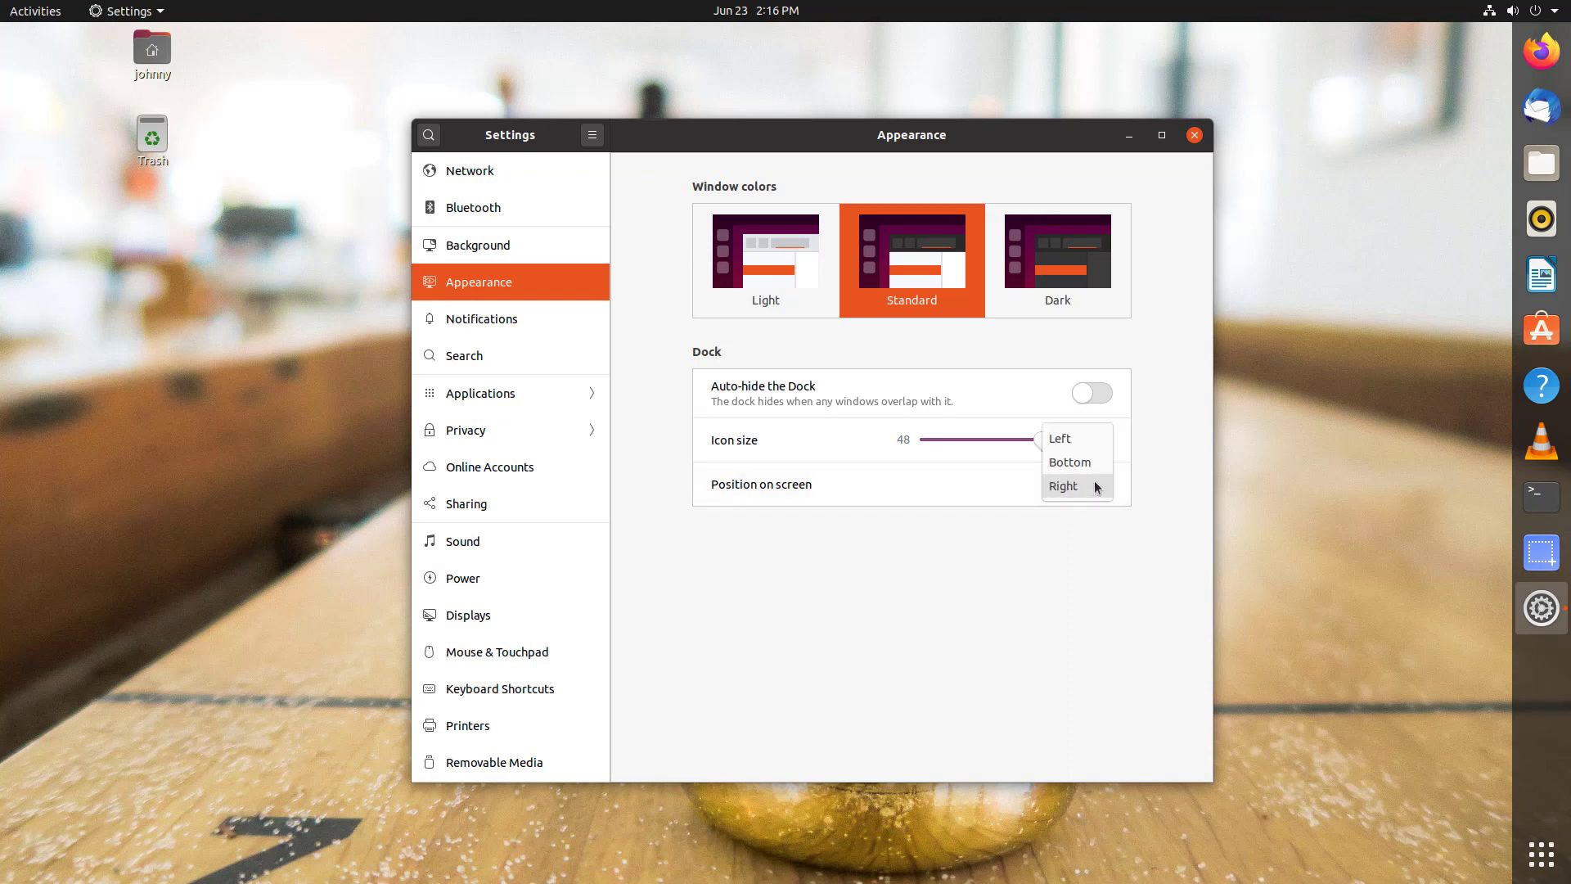
pyautogui.click(1061, 438)
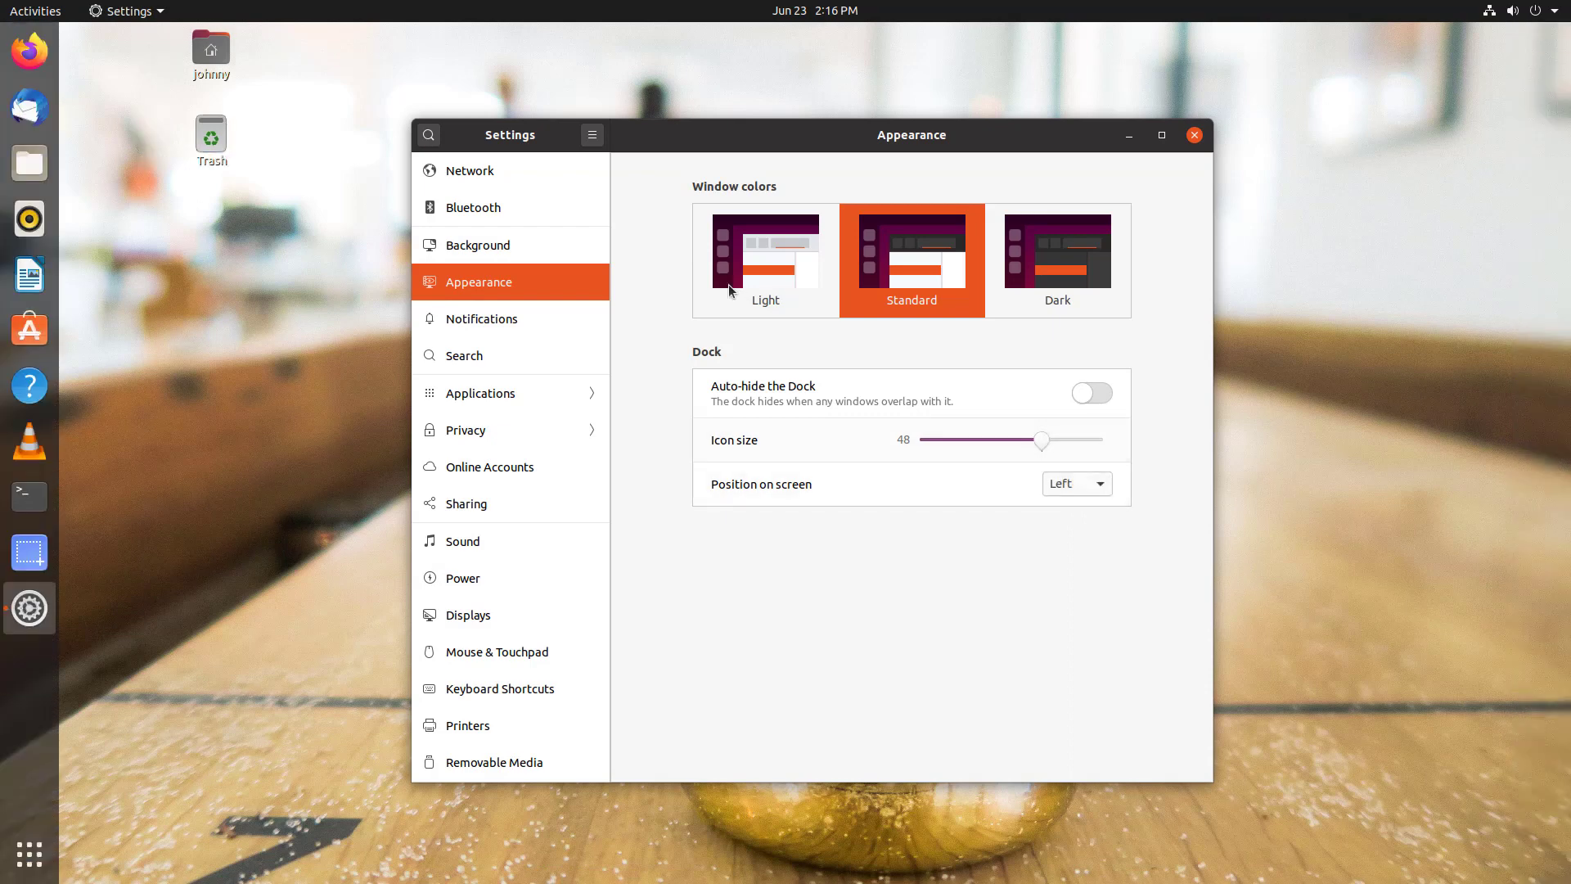
# Glance at Notifications settings and close the Settings window
pyautogui.click(502, 318)
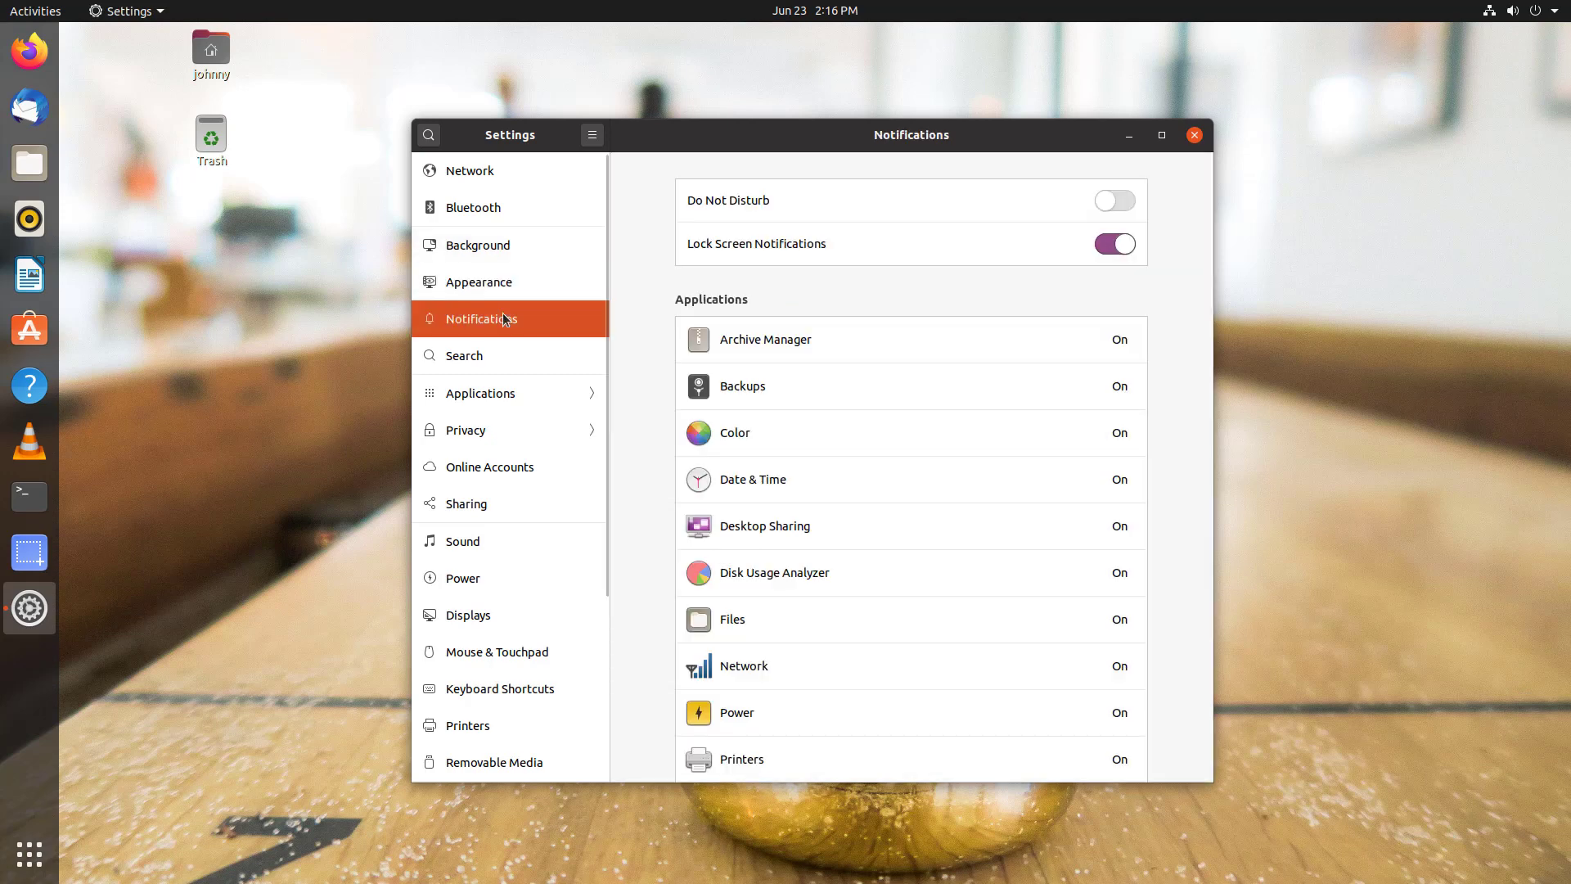
pyautogui.click(1193, 134)
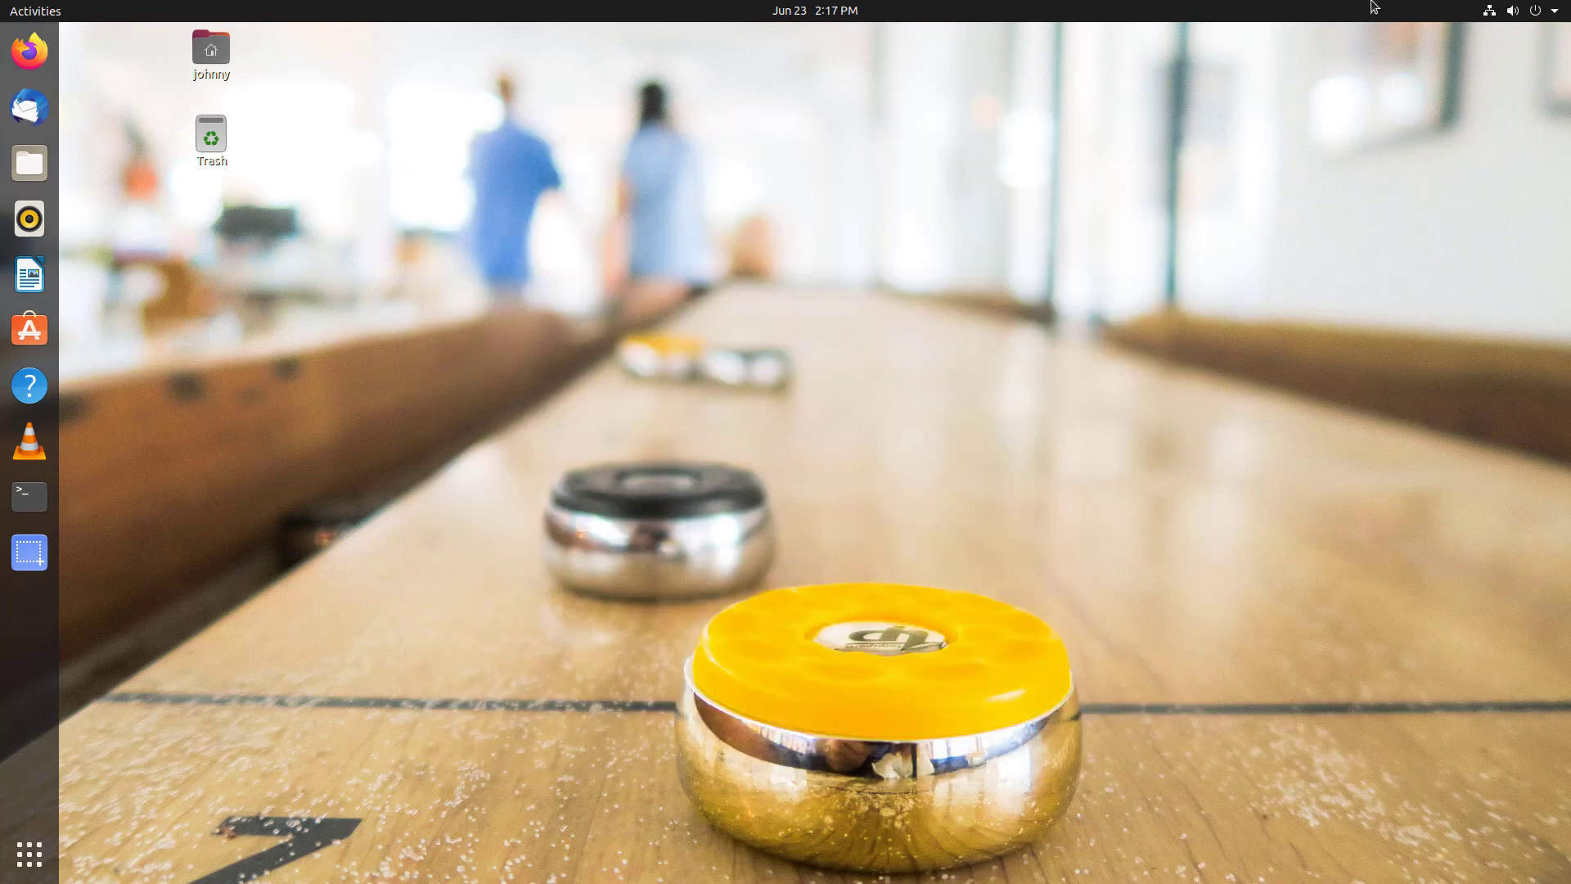